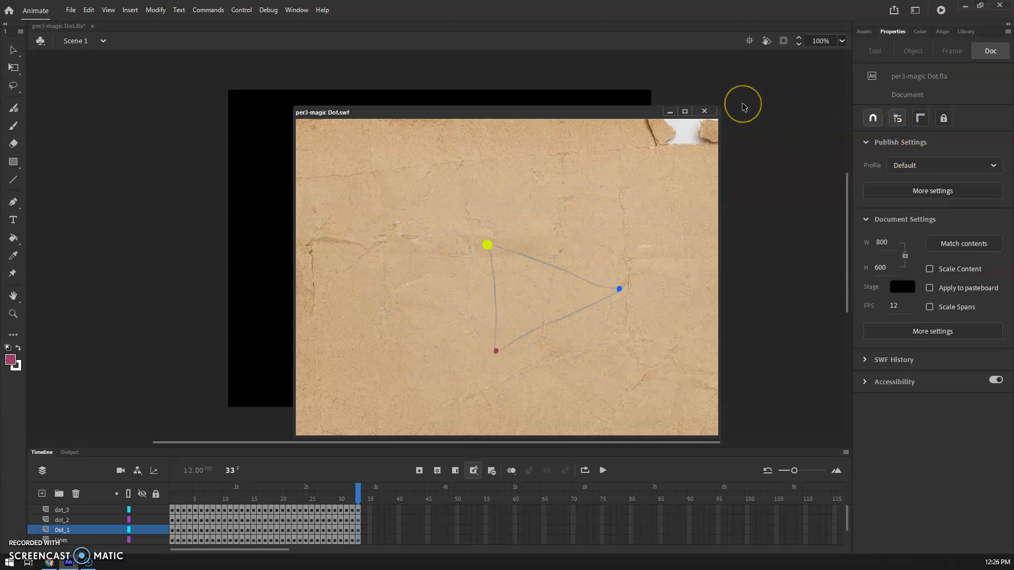
Close the movie preview and create a 960 × 640 Web document with ActionScript 3.0 at 12 frames per second
left_click(703, 111)
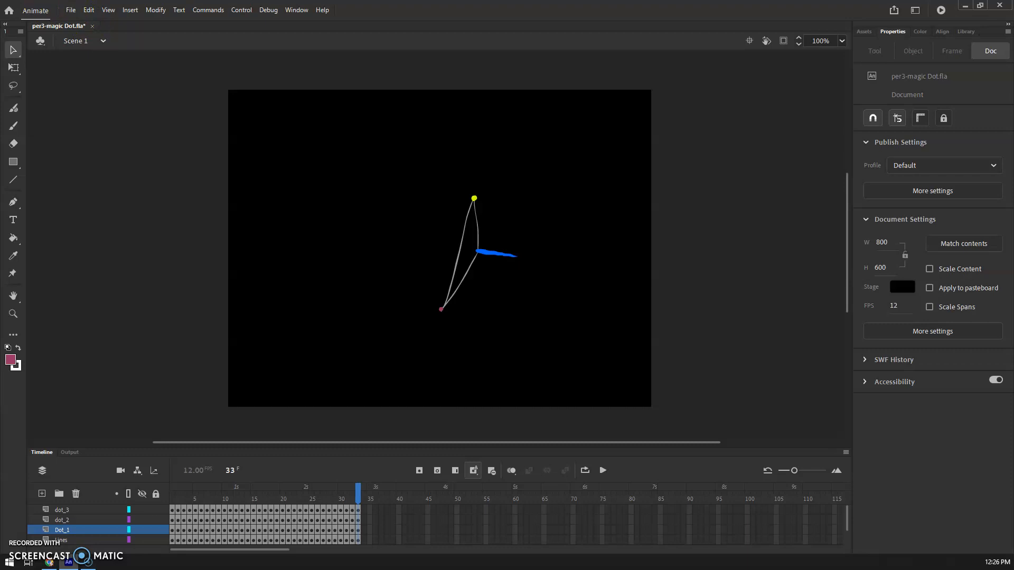
left_click(70, 9)
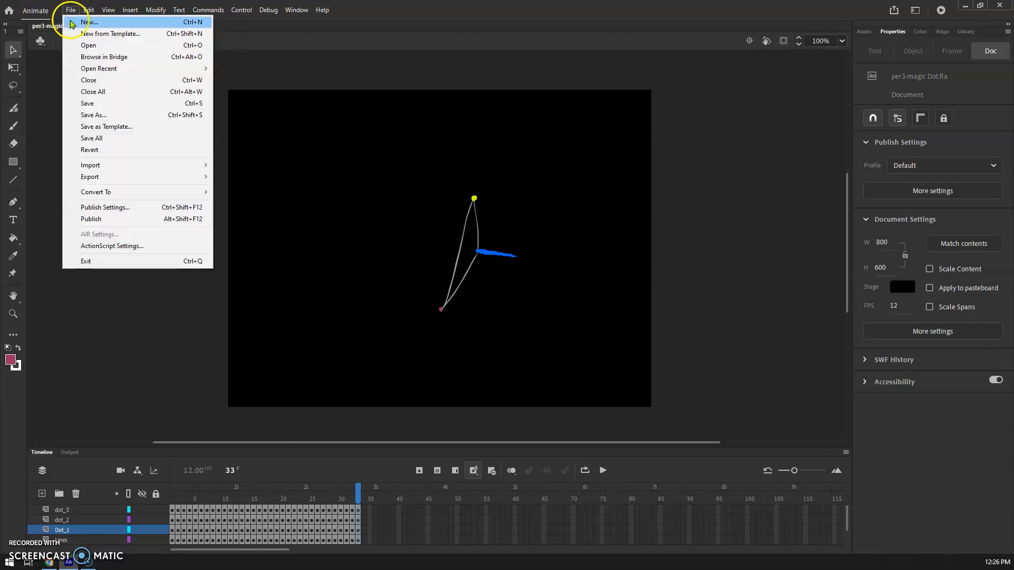
left_click(71, 23)
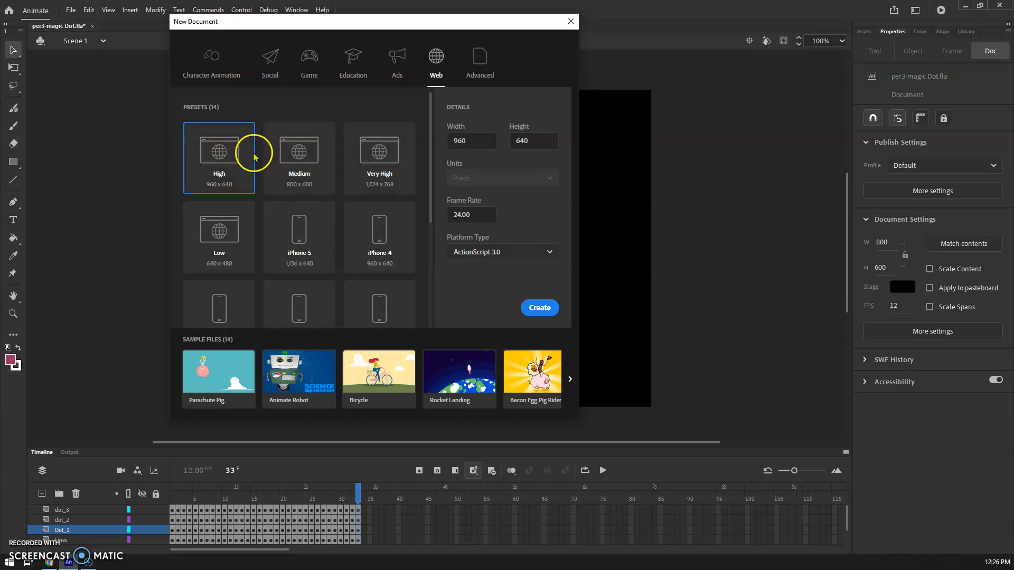
left_click(477, 215)
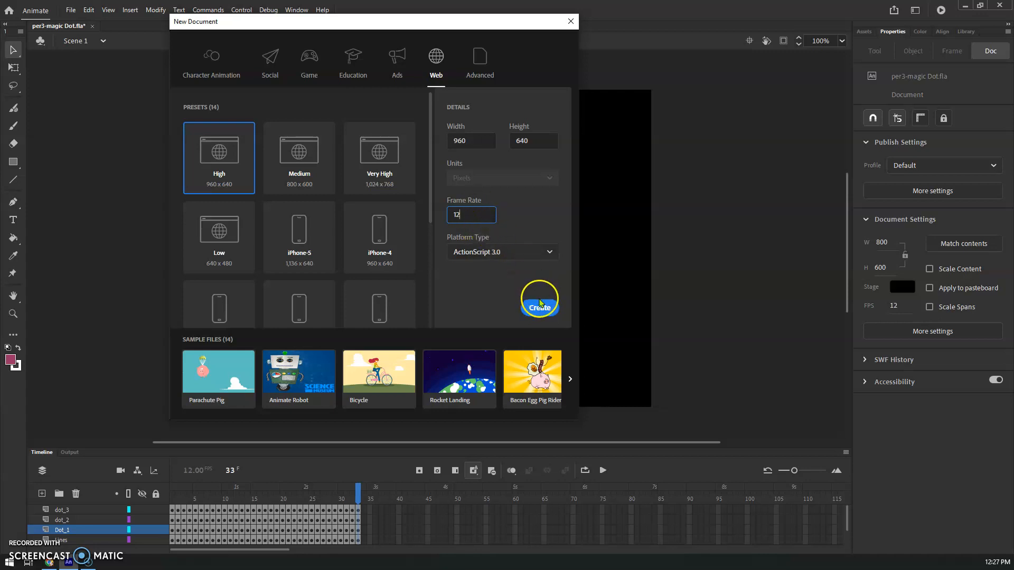
left_click(541, 308)
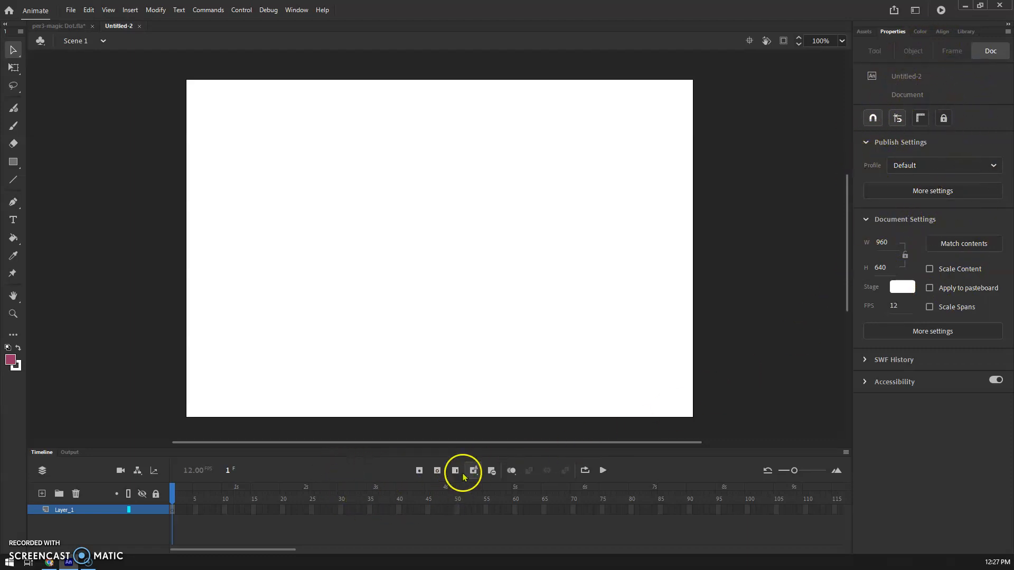
Switch to the Basic workspace, and reduce the timeline's height while widening its frames
left_click(303, 10)
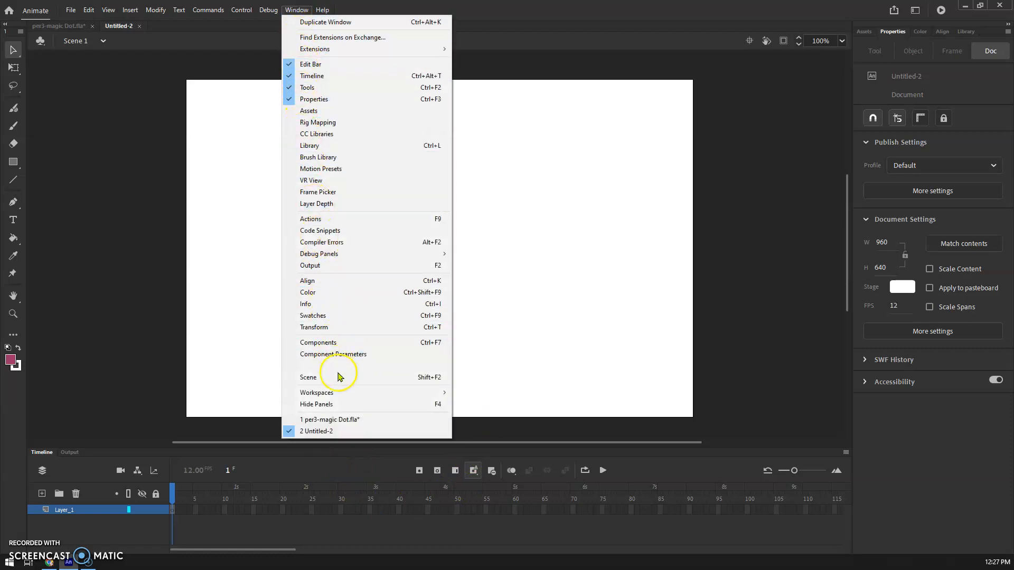
mouse_move(343, 395)
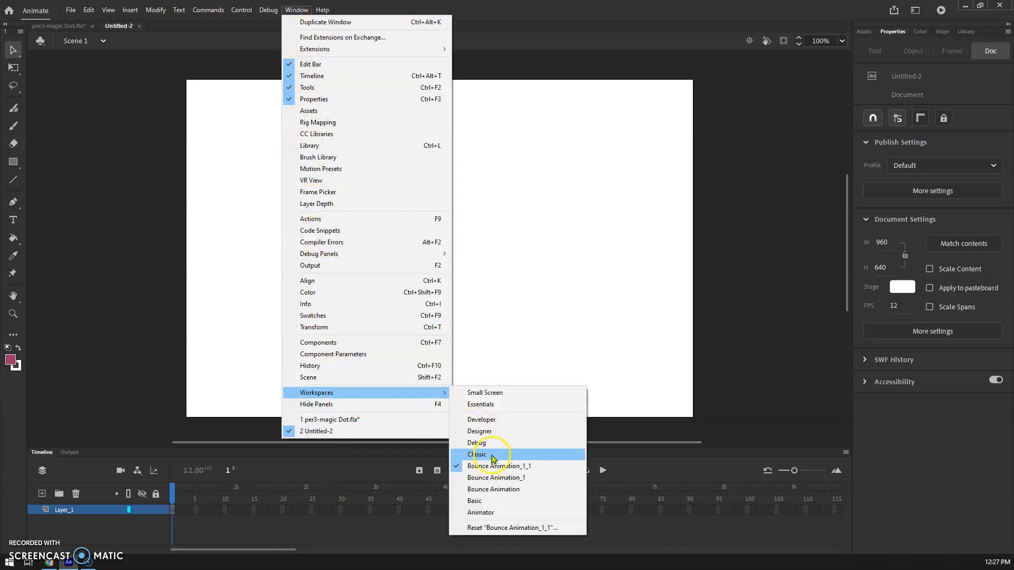
left_click(494, 500)
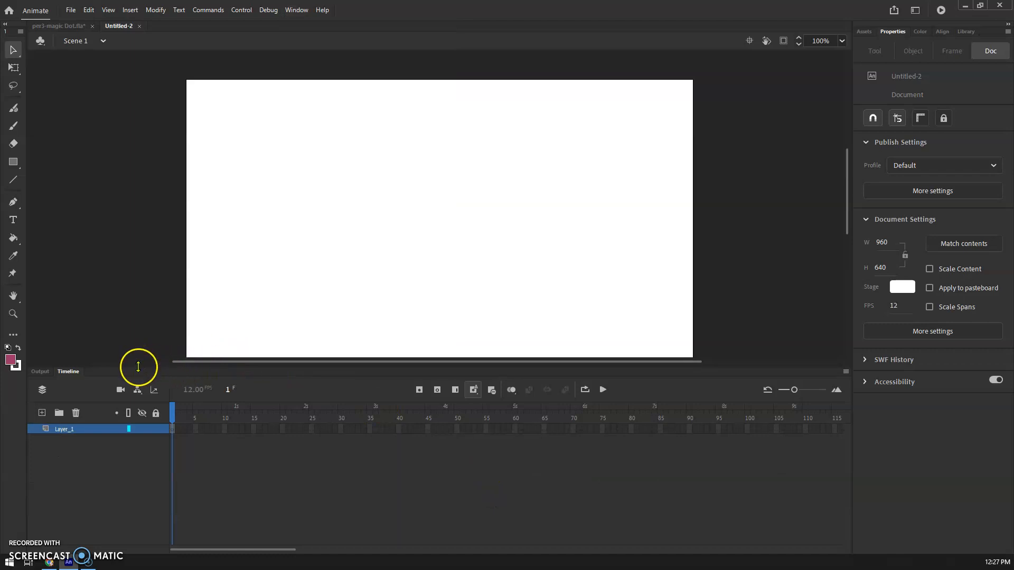
left_click_drag(145, 368, 145, 409)
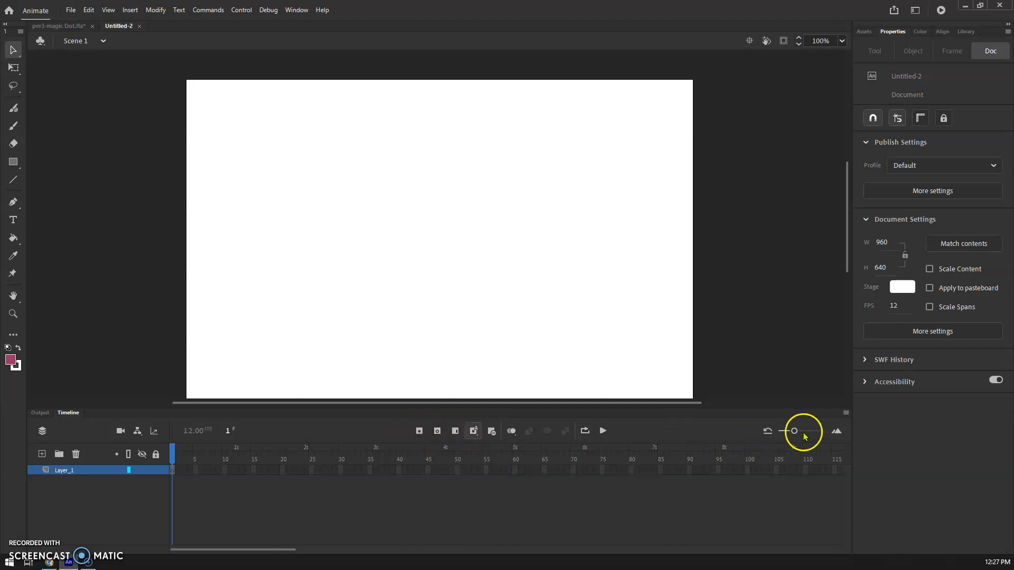
left_click_drag(795, 432, 806, 429)
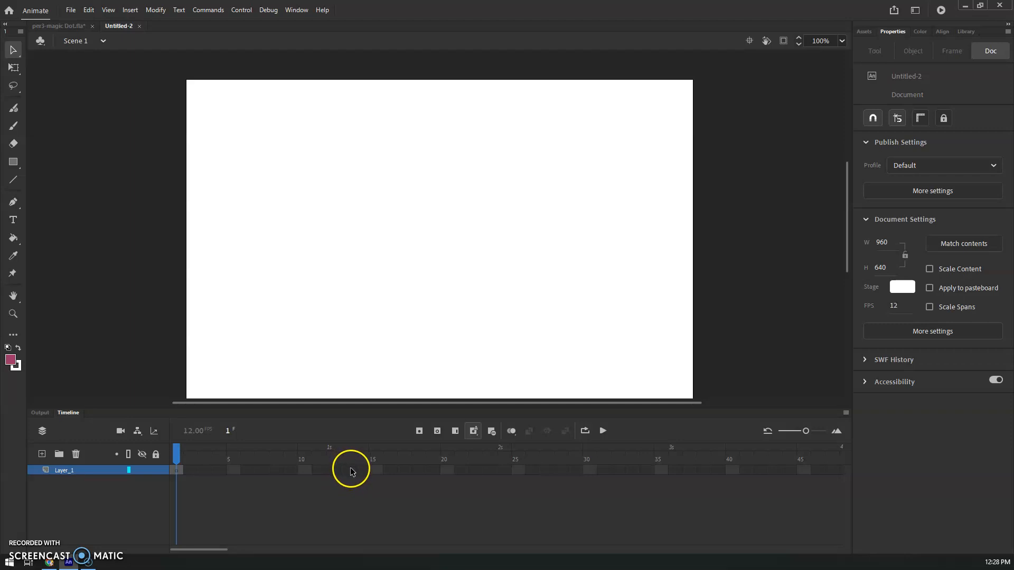
With the Fluid Brush and the #993366 fill, paint a small dot near the centre of the stage in frame 1
left_click(14, 108)
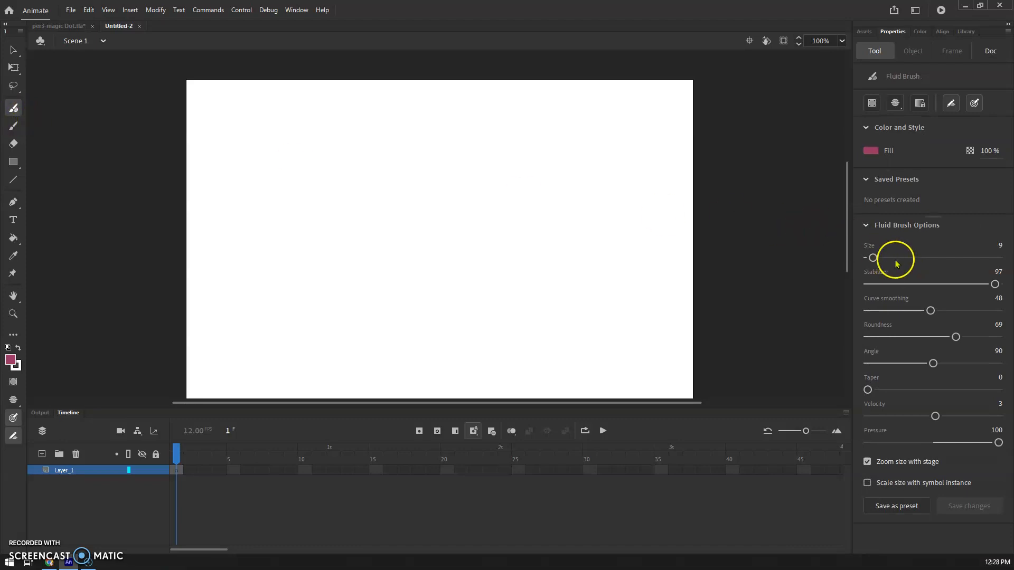
left_click(14, 127)
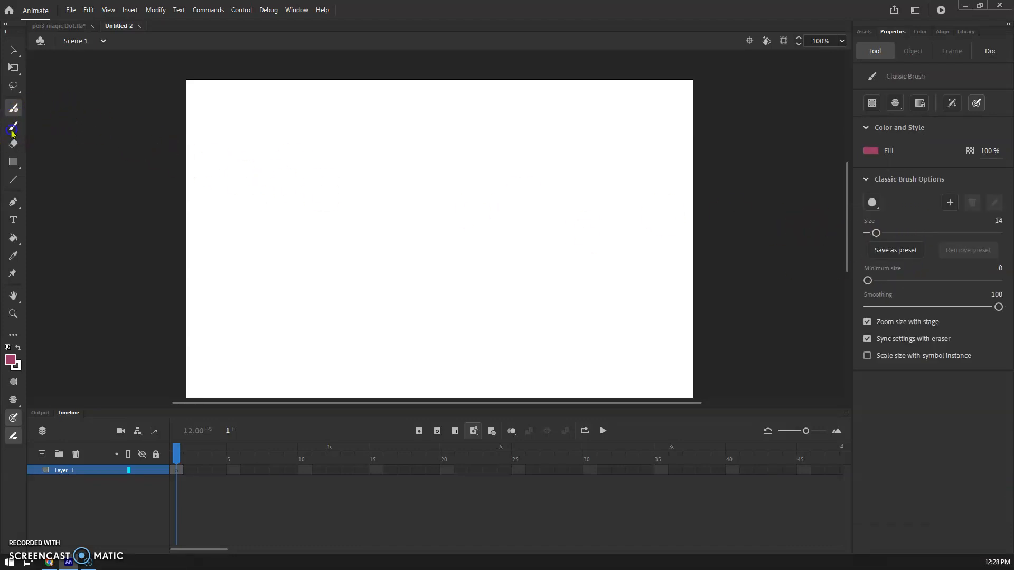
left_click(14, 109)
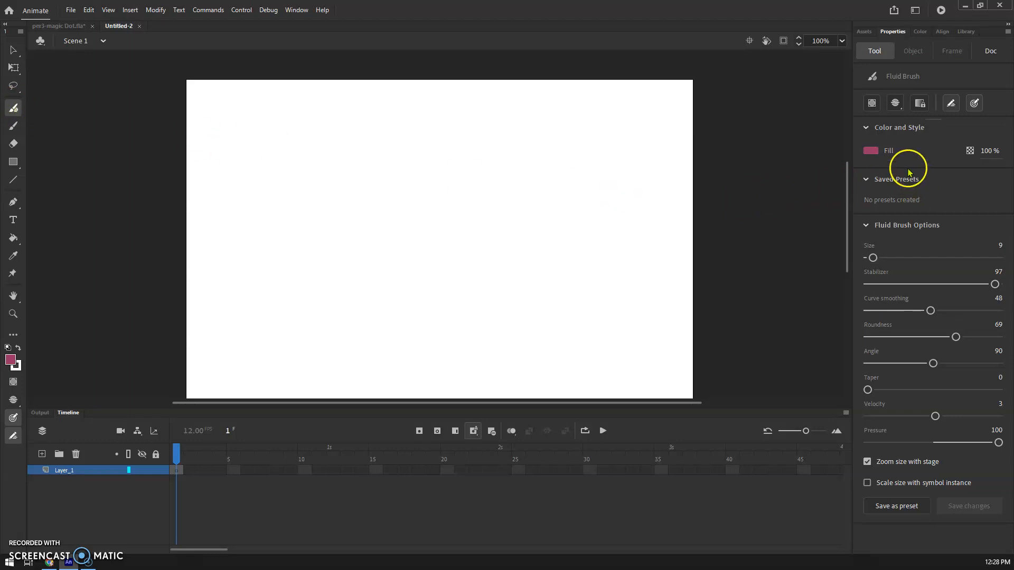
left_click(872, 151)
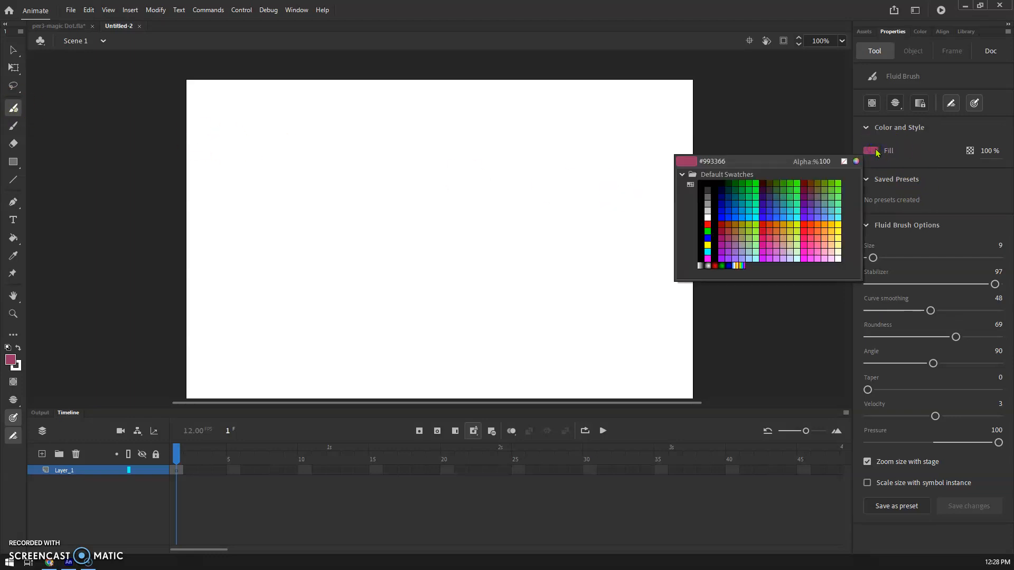
left_click(875, 152)
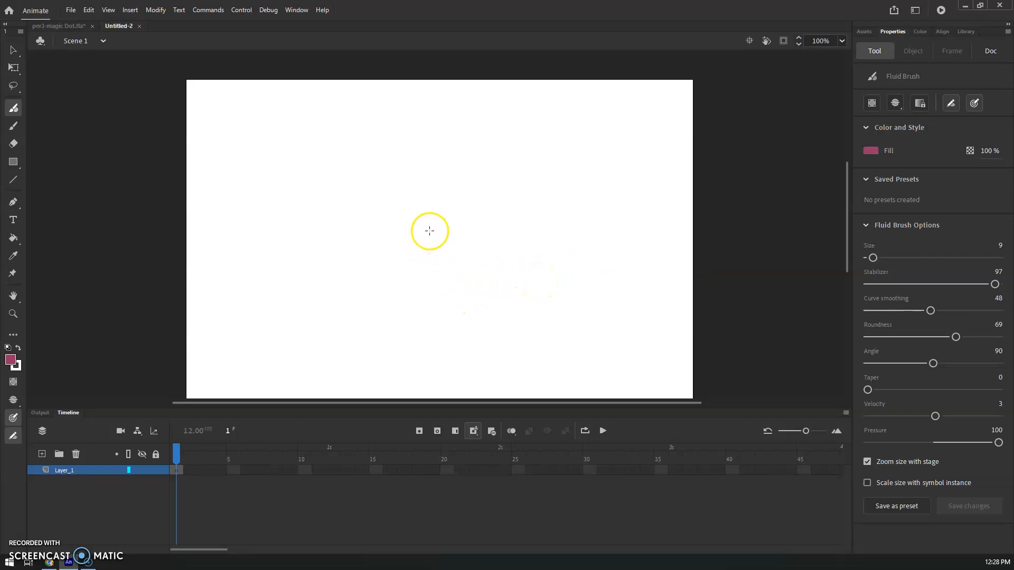
mouse_move(431, 230)
left_mouse_down()
mouse_move(466, 232)
mouse_move(440, 240)
left_mouse_up()
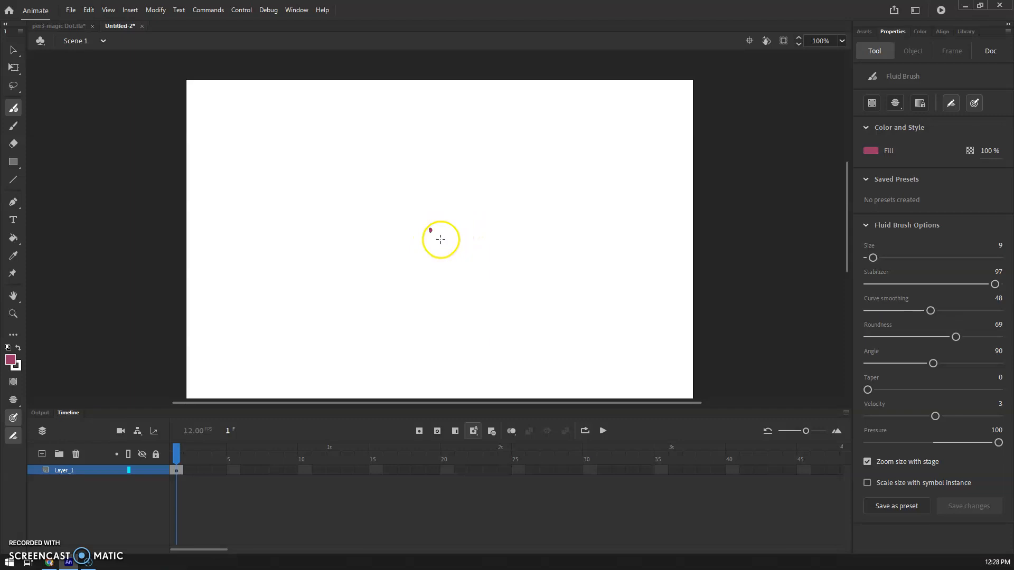
Try adding a regular keyframe at frame 2 and painting a second dot just above and left of the first
left_click(178, 455)
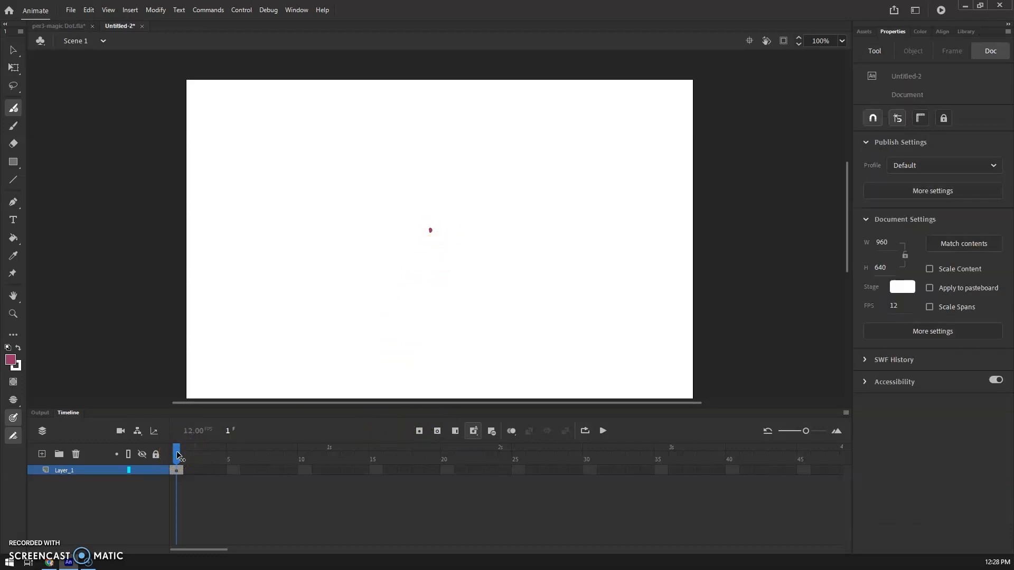
left_click(176, 456)
left_click(191, 470)
left_click(423, 219)
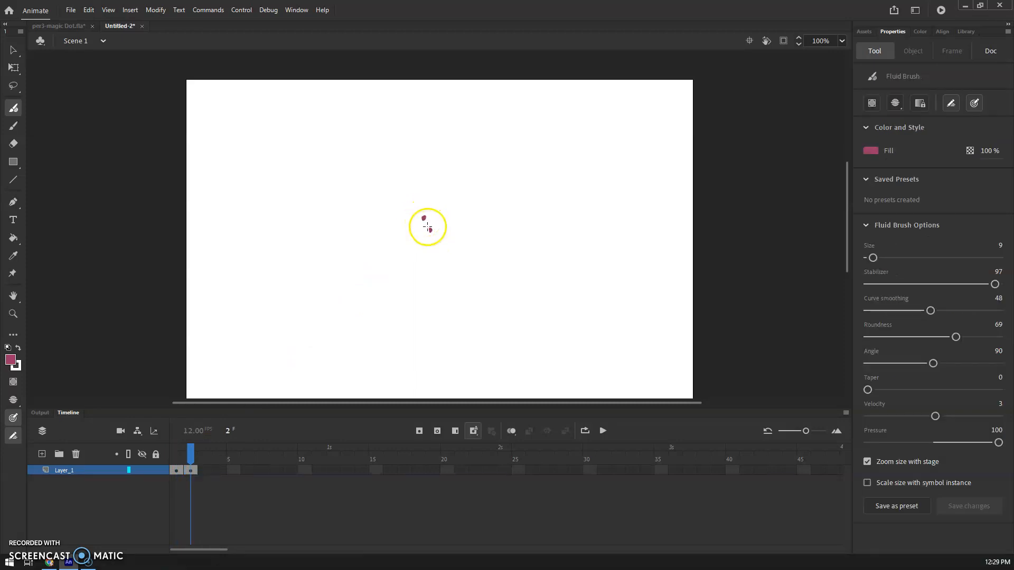
left_click(178, 453)
left_click(192, 454)
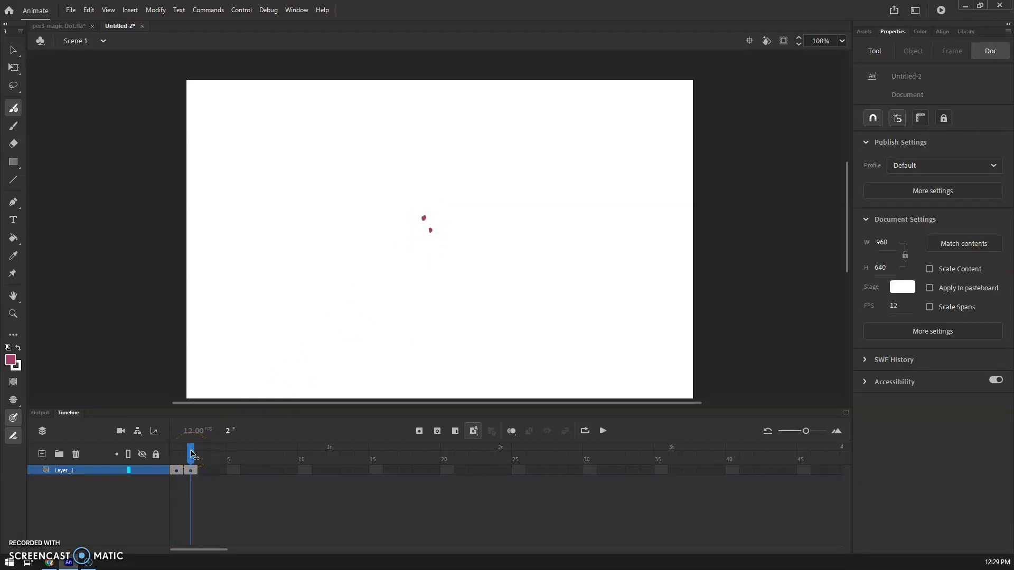
Try adding another dot further up and left at frame 3, and undo the test dots and keyframes back to frame 1
key(".")
left_click(203, 469)
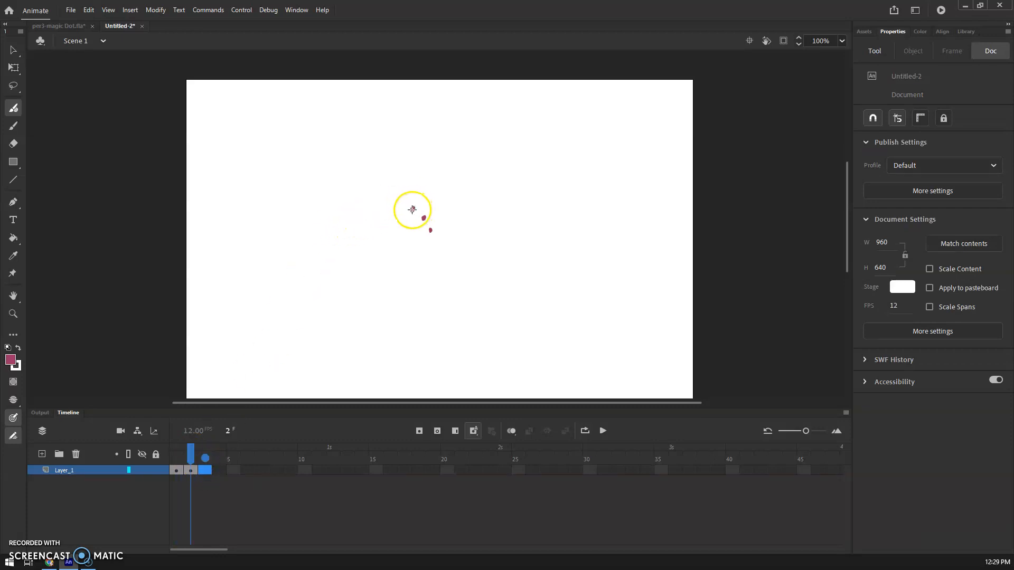
left_click(413, 209)
left_click(206, 454)
key(".")
key(".")
key(".")
key(".")
Insert a blank keyframe at frame 2 of Layer_1 and turn on onion skinning
left_click(167, 468)
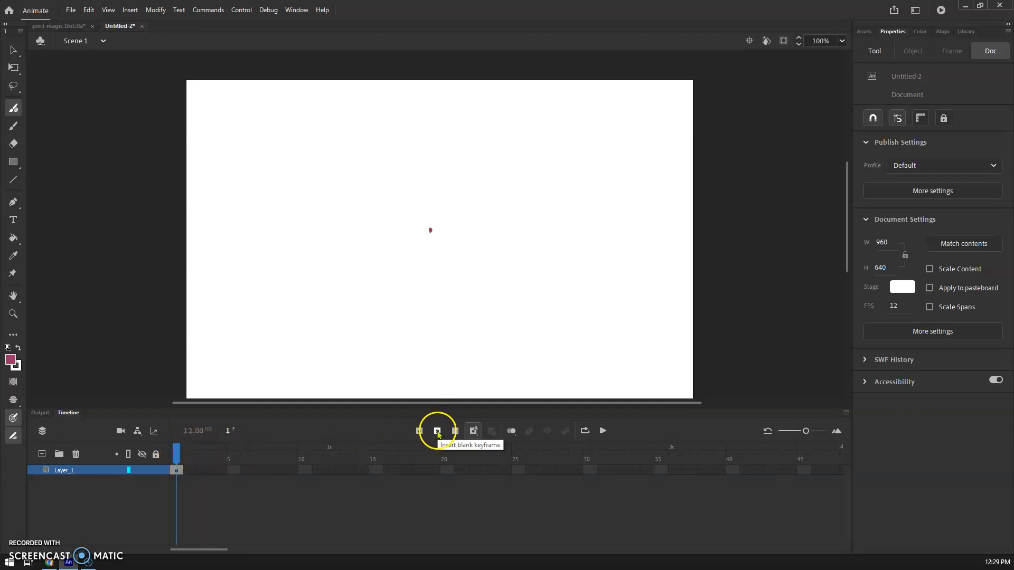
left_click(438, 432)
left_click(190, 477)
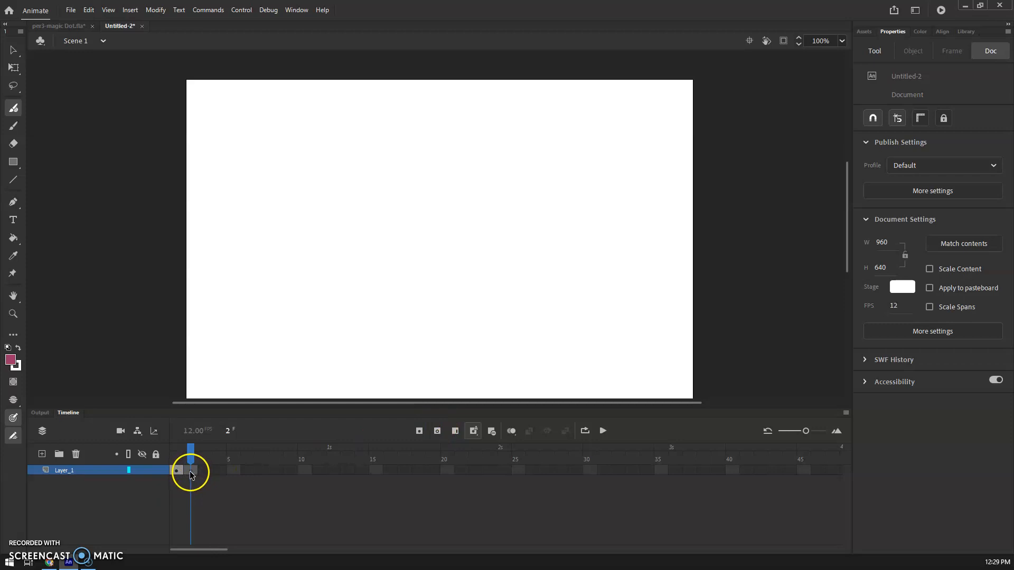
key("F7")
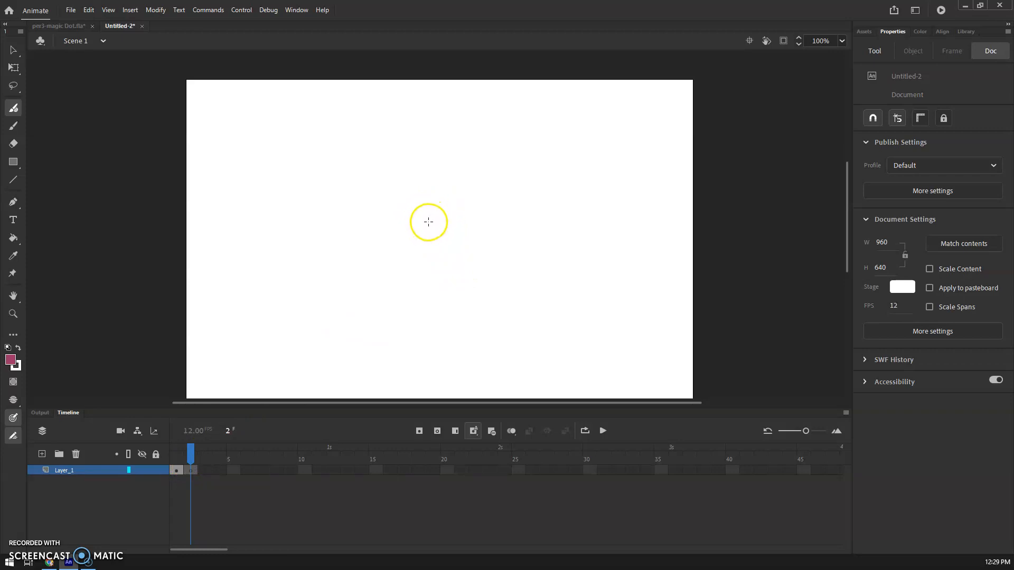
left_click(510, 439)
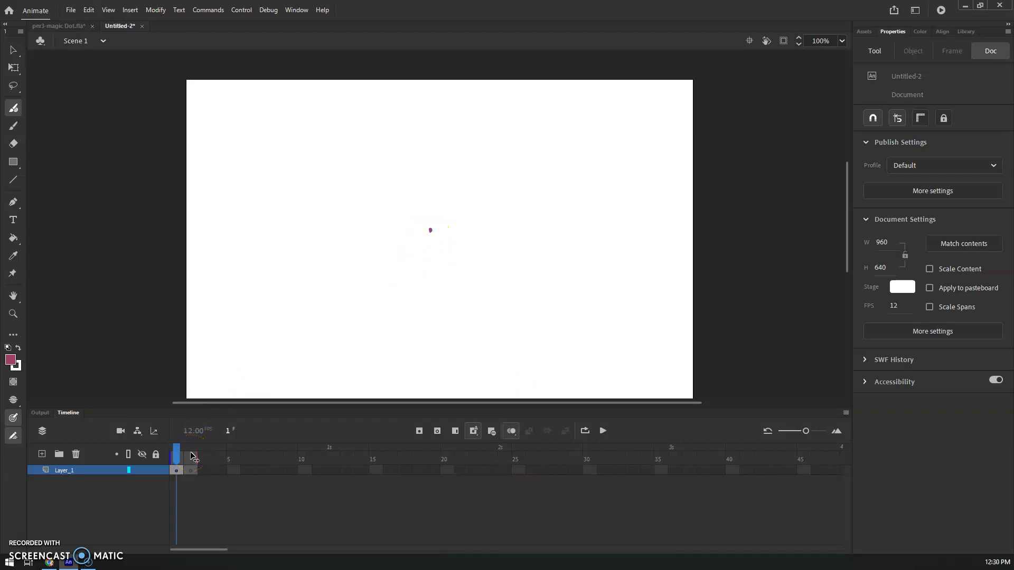
At 200% zoom, paint a dot in frame 2 slightly above and left of the onion-skinned frame 1 dot
key(".")
key("ctrl+equal")
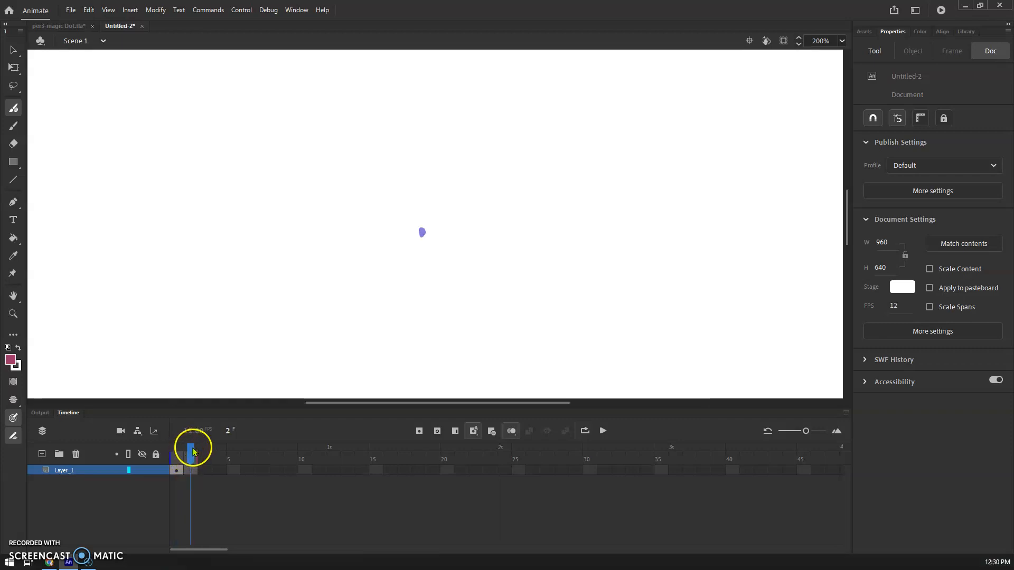
key(".")
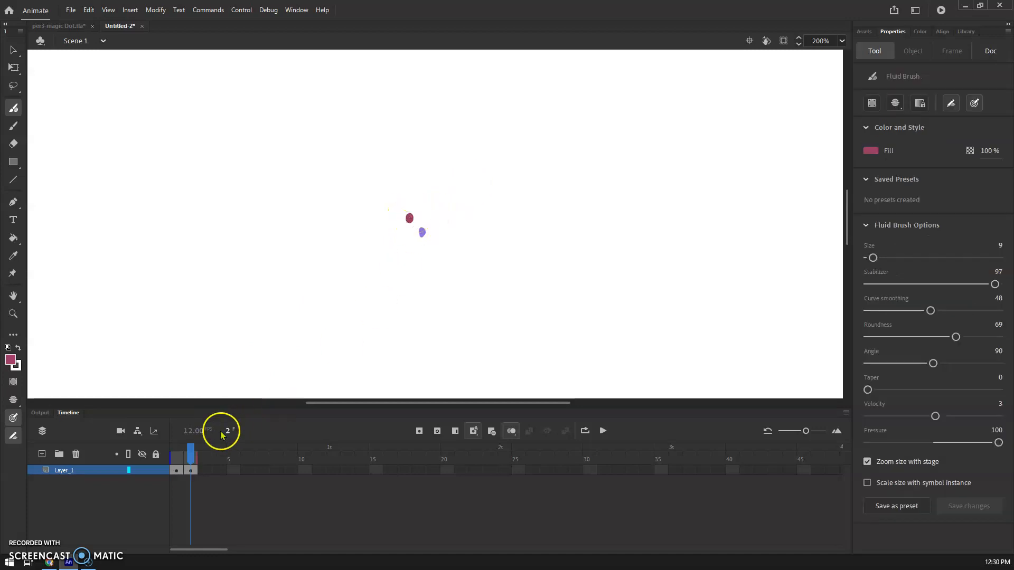
Add blank keyframes for frames 3 through 8, painting one dot in each to carry the path leftward in an arc that dips at frame 8
left_click(437, 431)
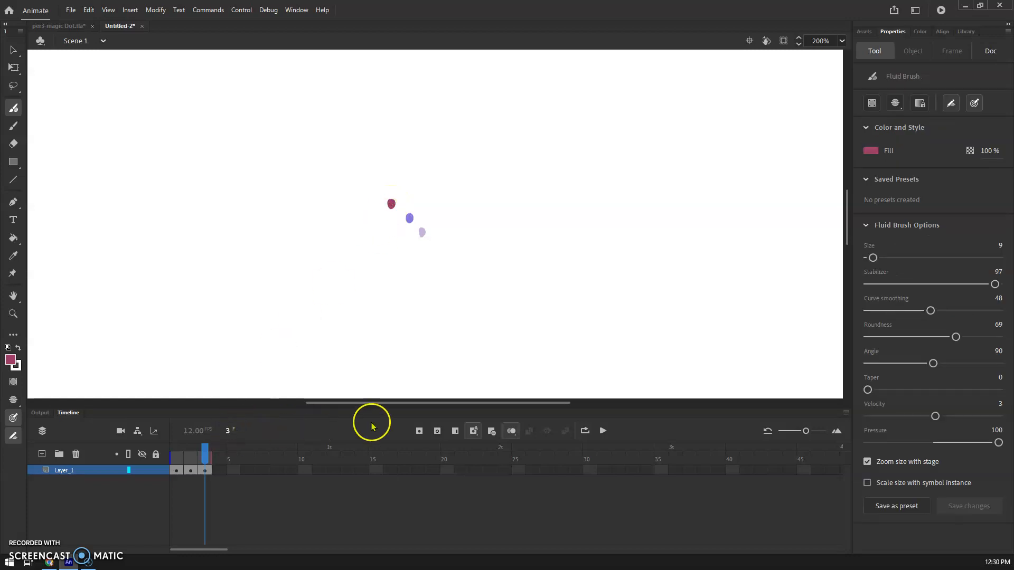
left_click(438, 432)
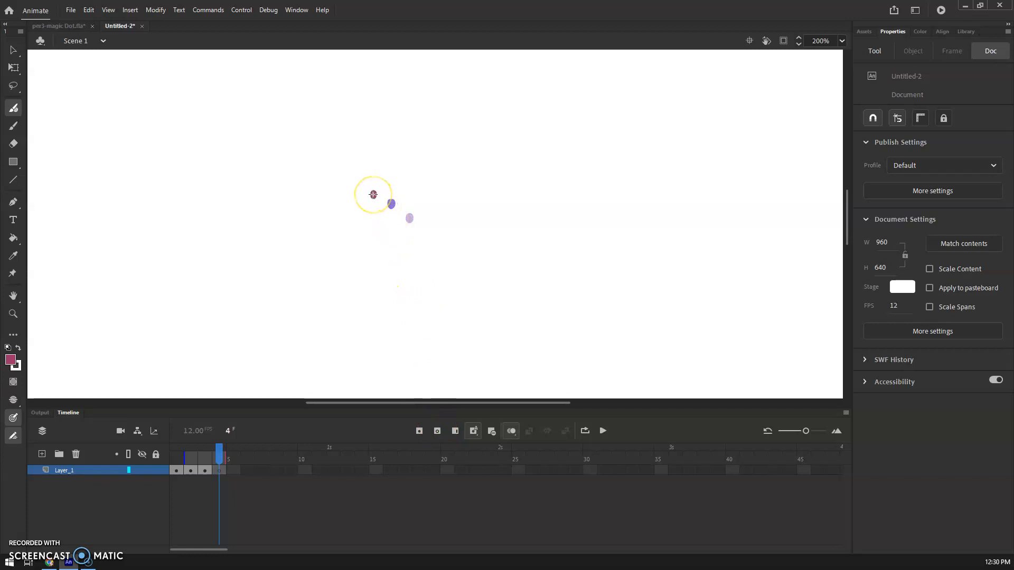
left_click(373, 195)
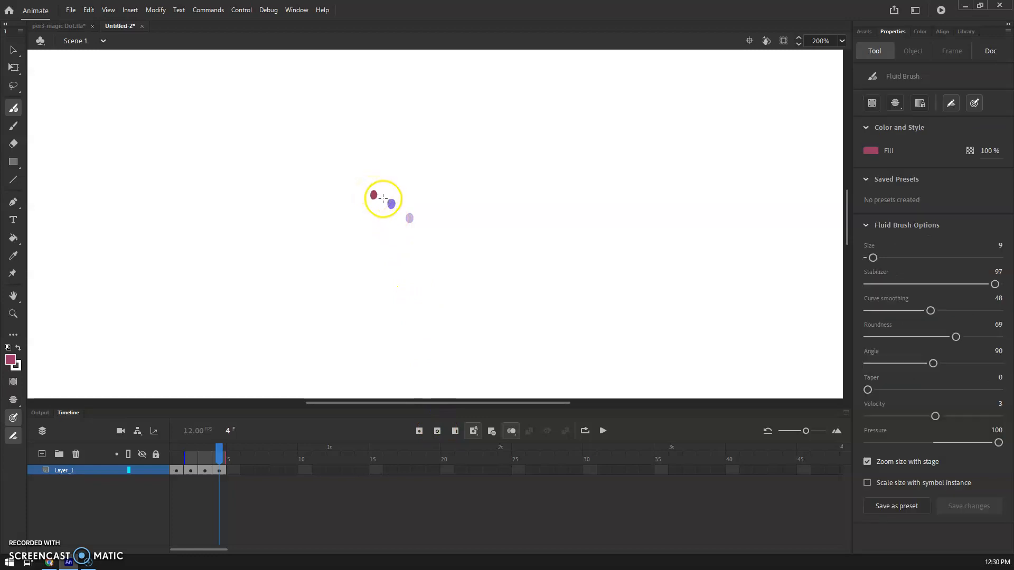
key("F7")
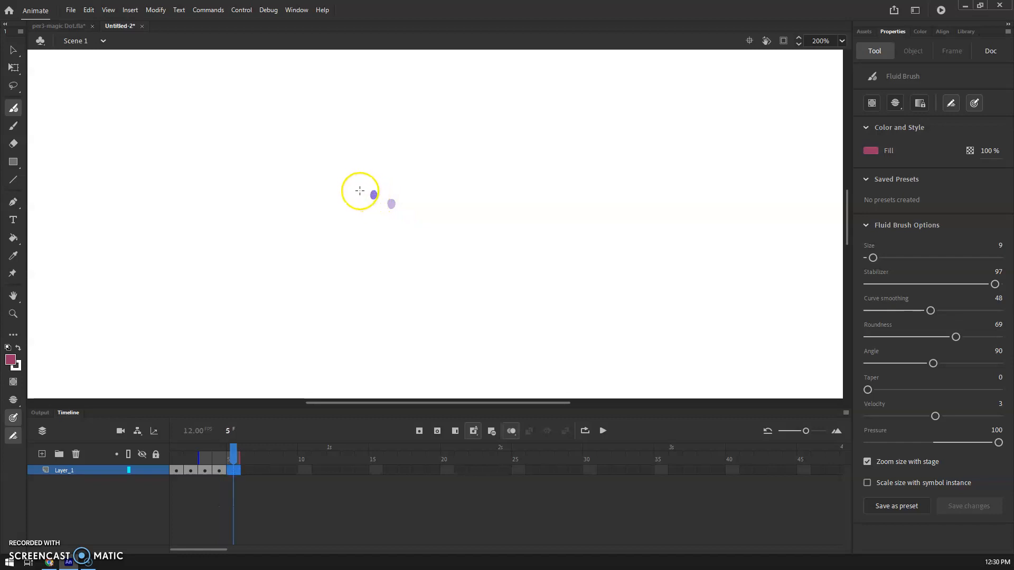
key("F7")
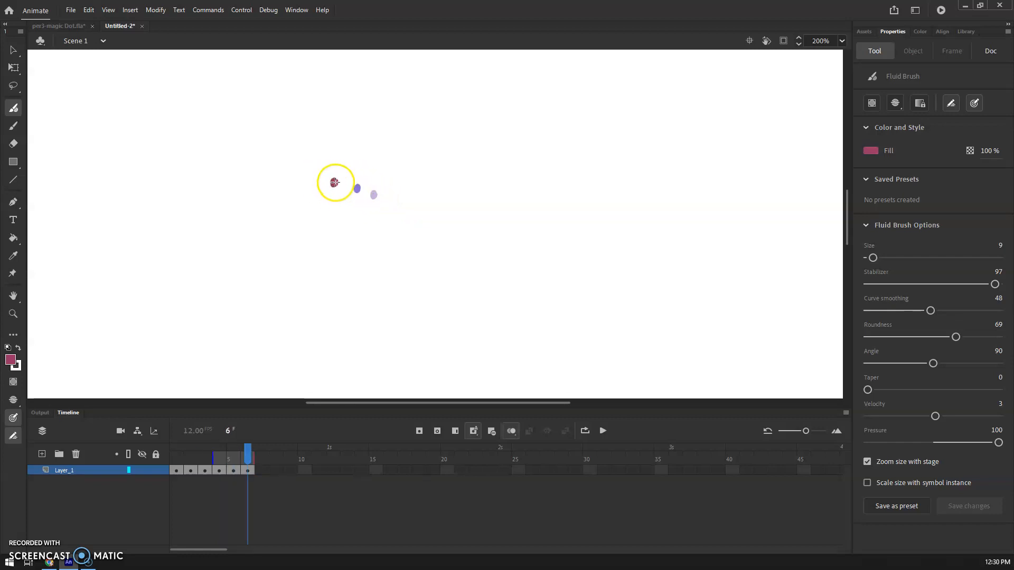
key("F7")
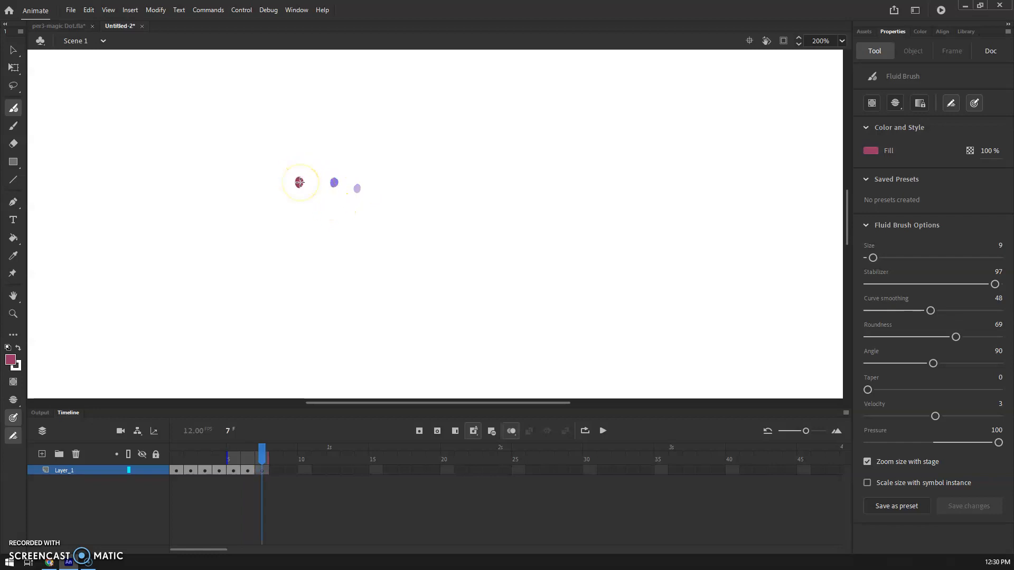
key("F7")
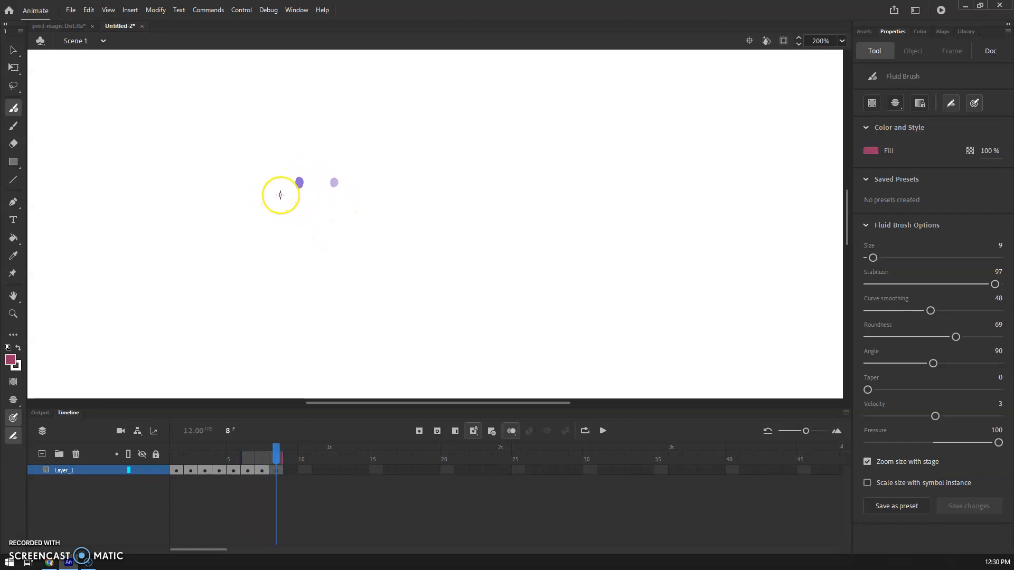
Step backward through the frames from frame 8 to review the dot's movement along its path
left_click(276, 452)
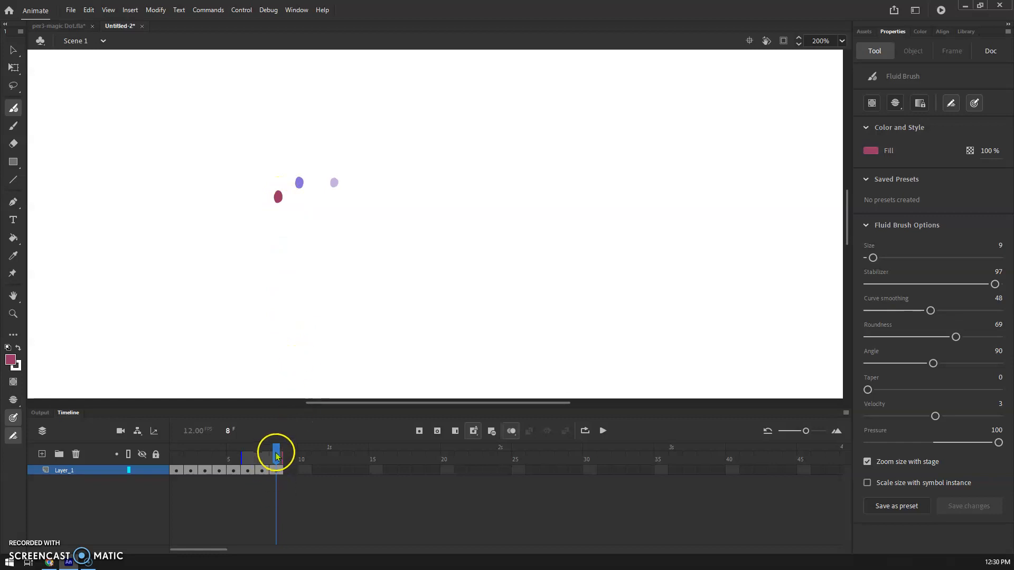
key("comma")
key("comma")
key("comma")
key("comma")
key("comma")
key("comma")
key("comma")
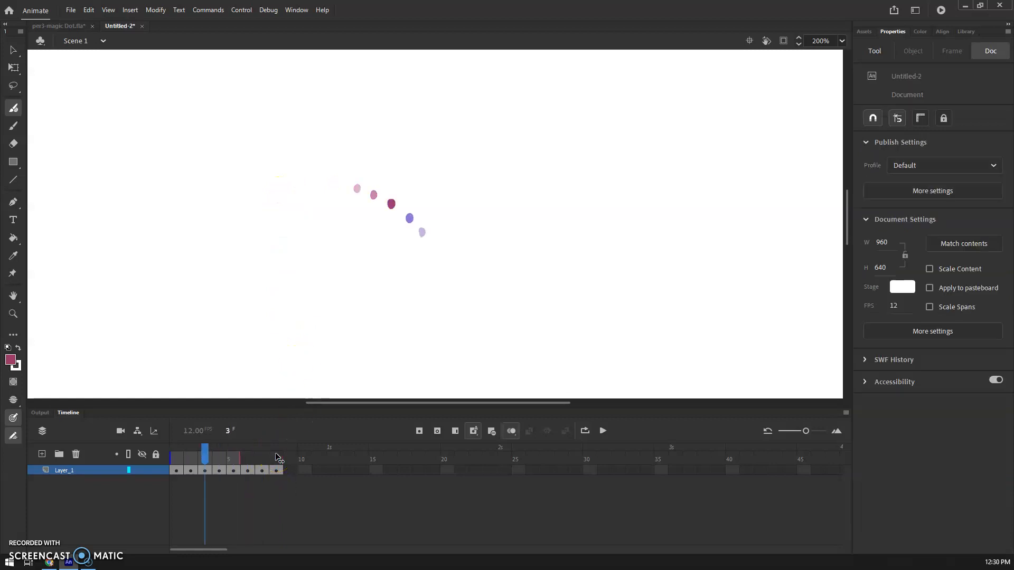
Play the animation and step back and forth through frames 1 to 8 to review the dot's movement
key("Return")
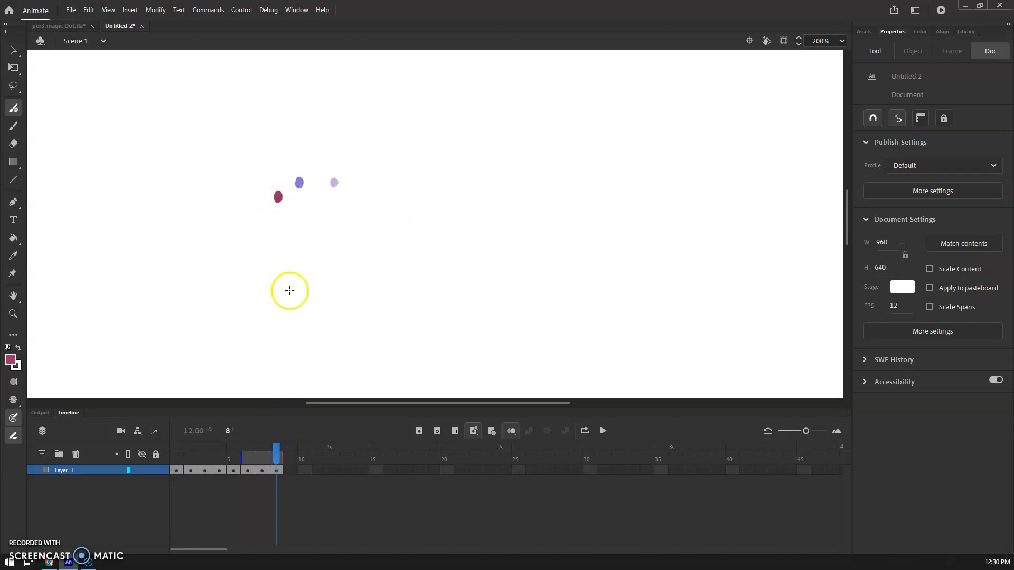
key("comma")
key("comma")
key("comma")
key("comma")
key("period")
key("period")
key("period")
key("comma")
key("comma")
key("comma")
key("comma")
key("period")
key("period")
key("period")
key("period")
key("period")
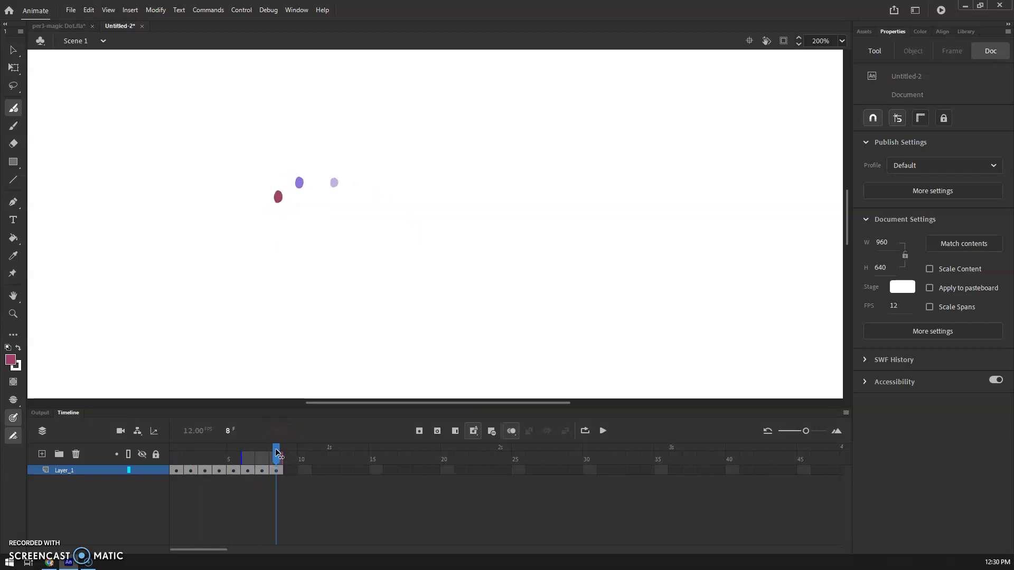
Add blank keyframes for frames 9 through 11, painting one dot in each with widening gaps down the stage's left side
left_click(250, 246)
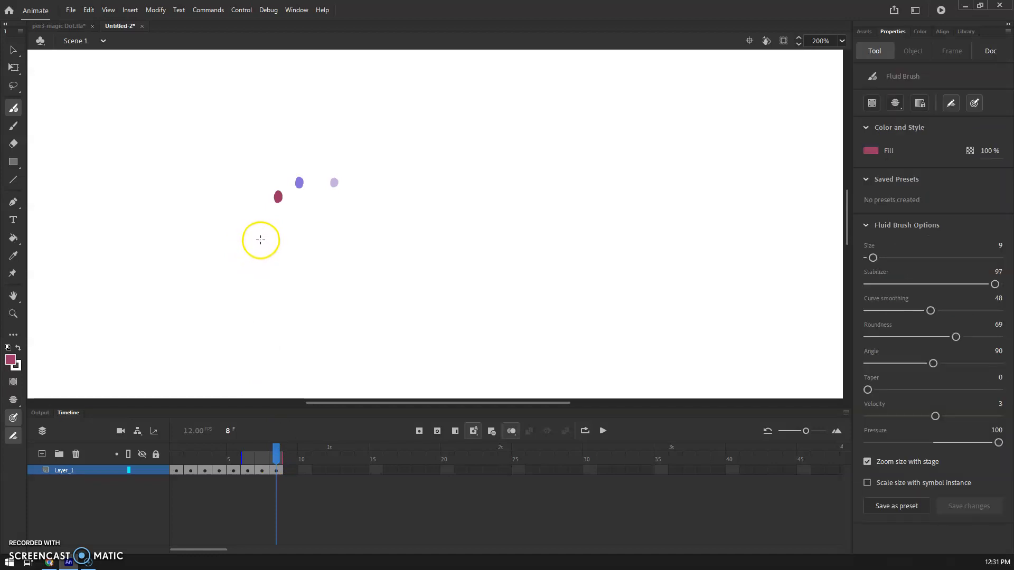
key("F7")
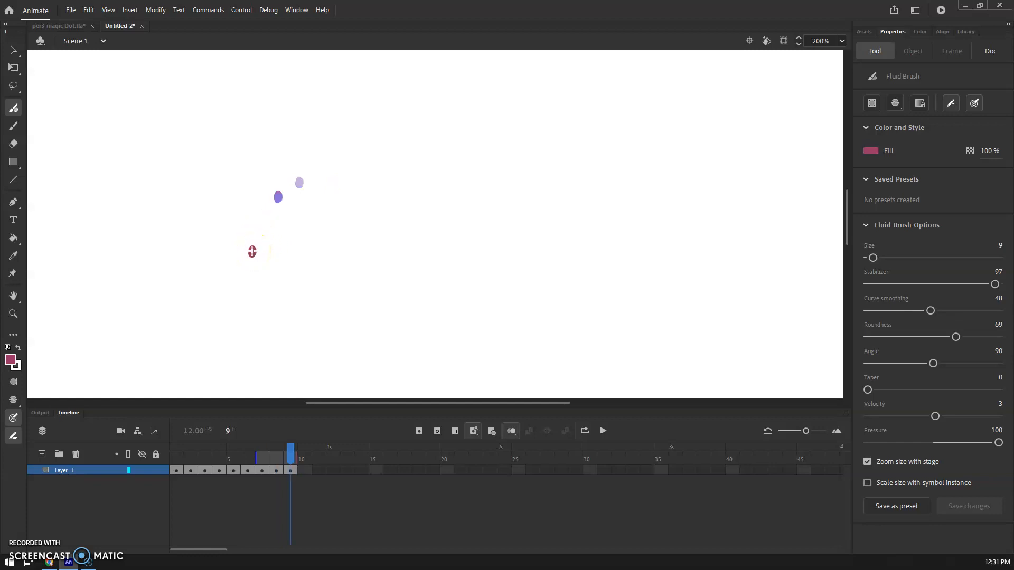
key("F7")
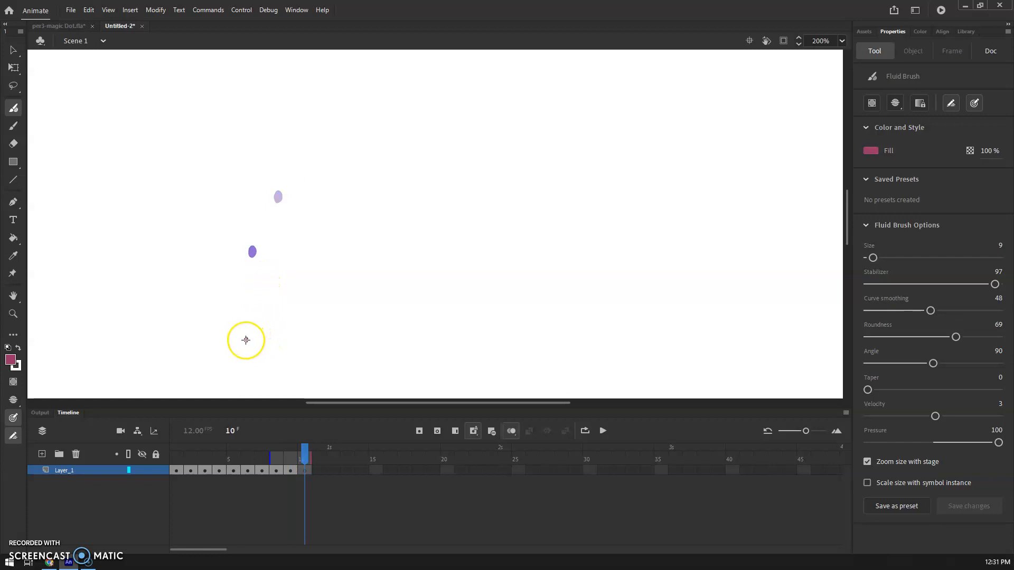
key("F7")
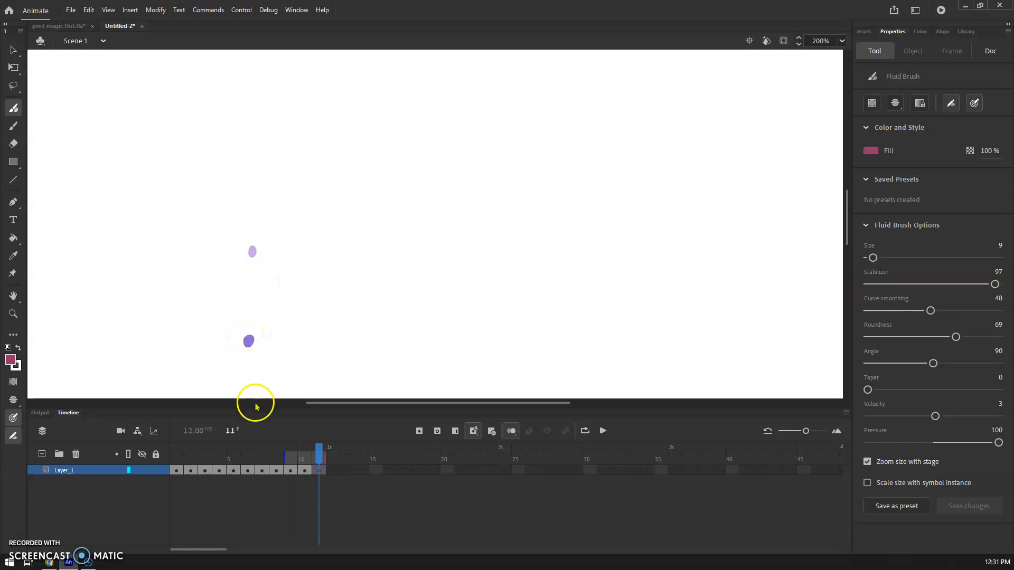
key("ctrl+1")
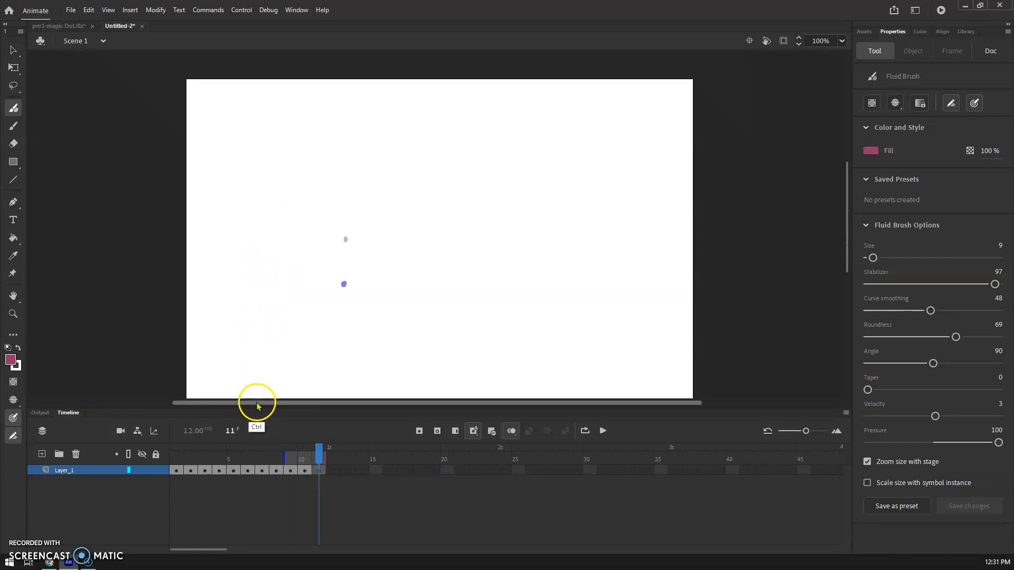
left_click(358, 353)
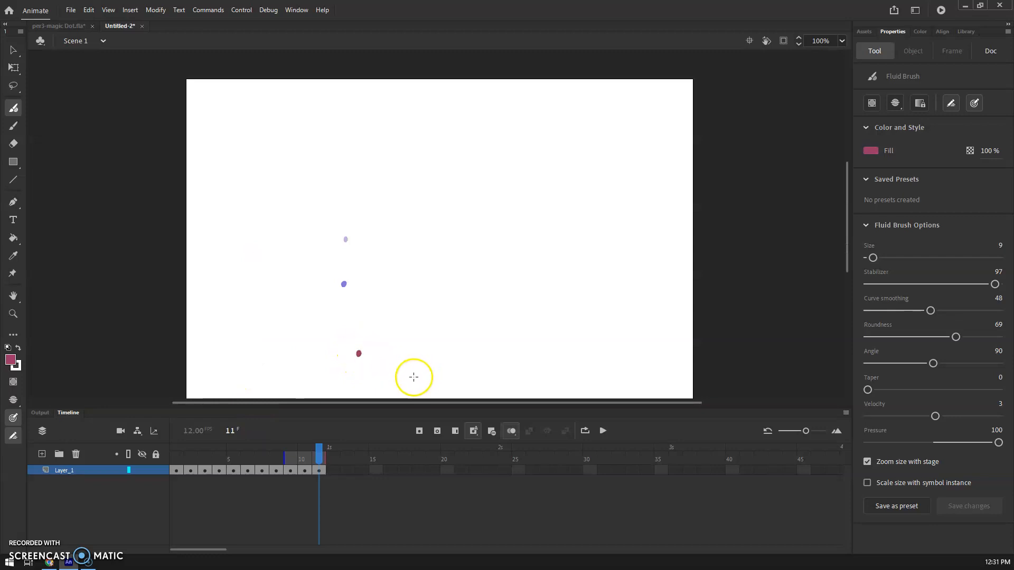
Add blank keyframes 12 and 13, painting widely spaced dots at the stage's bottom centre and toward its lower right edge
key("F7")
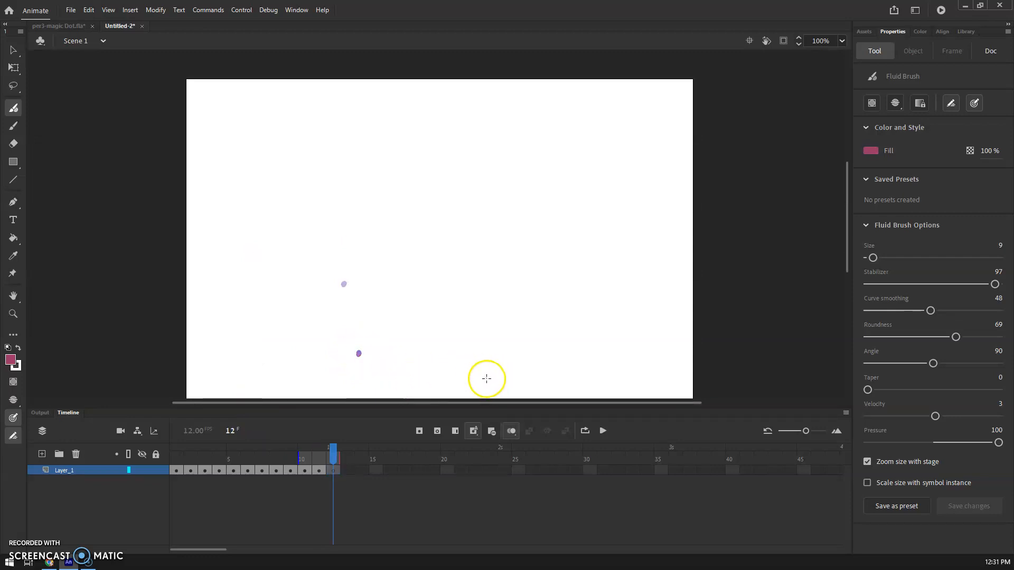
key("F7")
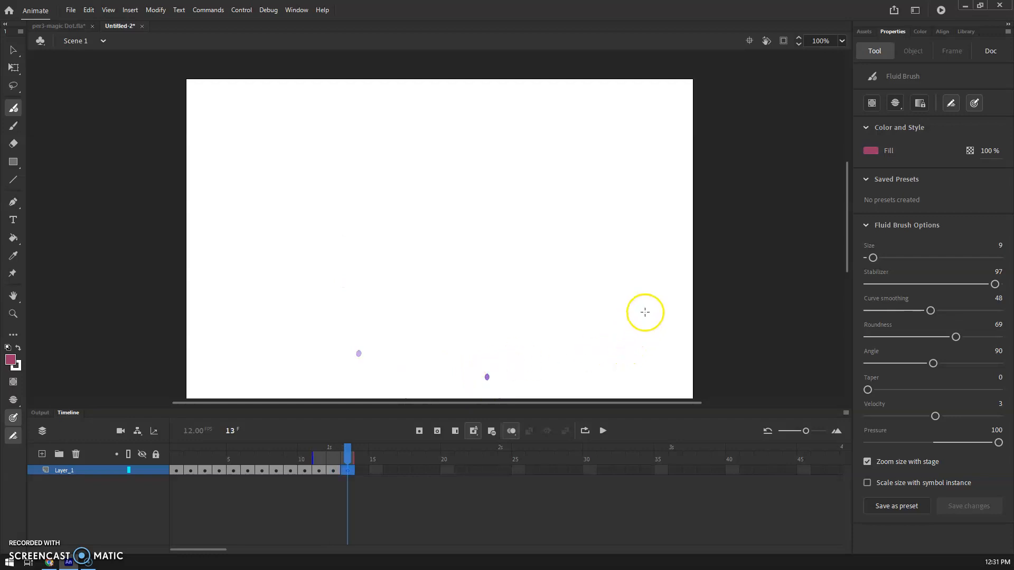
left_click(646, 310)
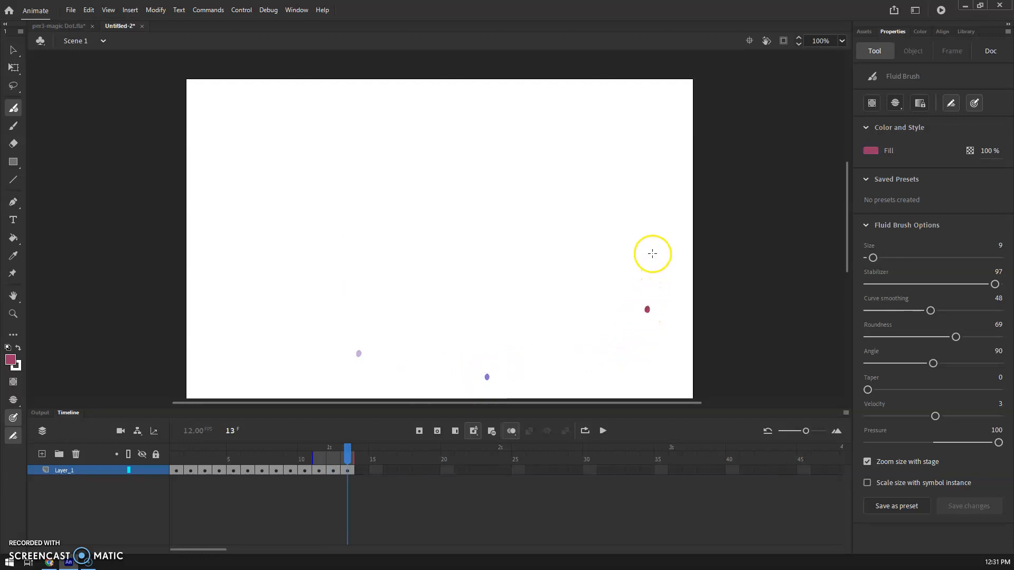
Add blank keyframes for frames 14 through 17, painting closely spaced dots that rise and slow near the stage's right edge
key("F7")
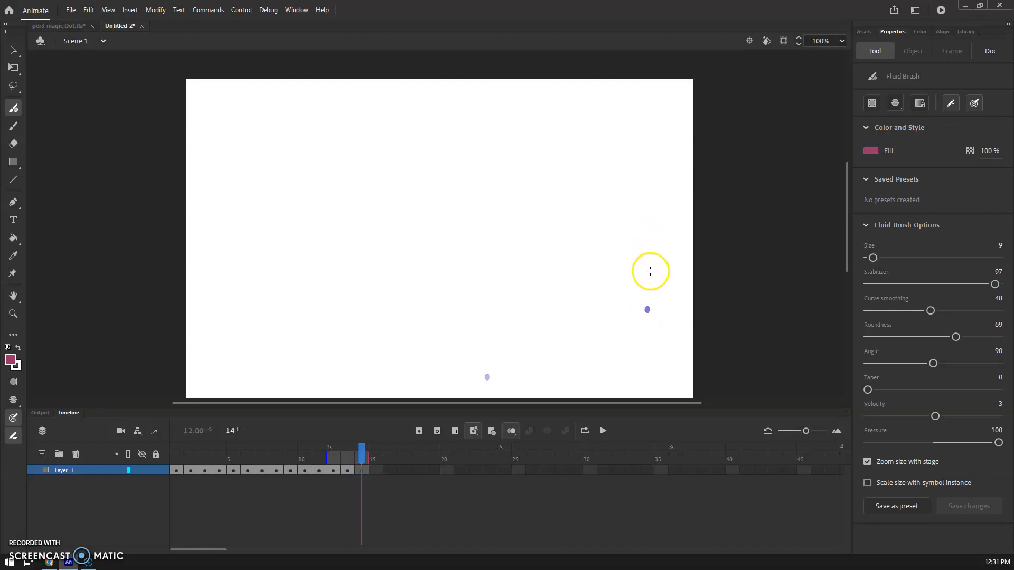
left_click(650, 271)
key("F7")
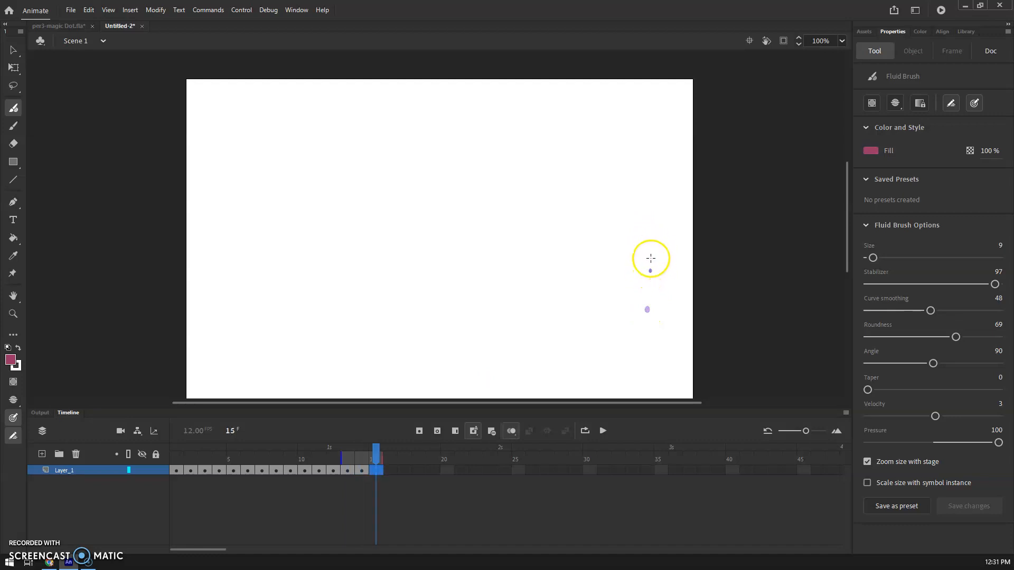
left_click(651, 258)
key("F7")
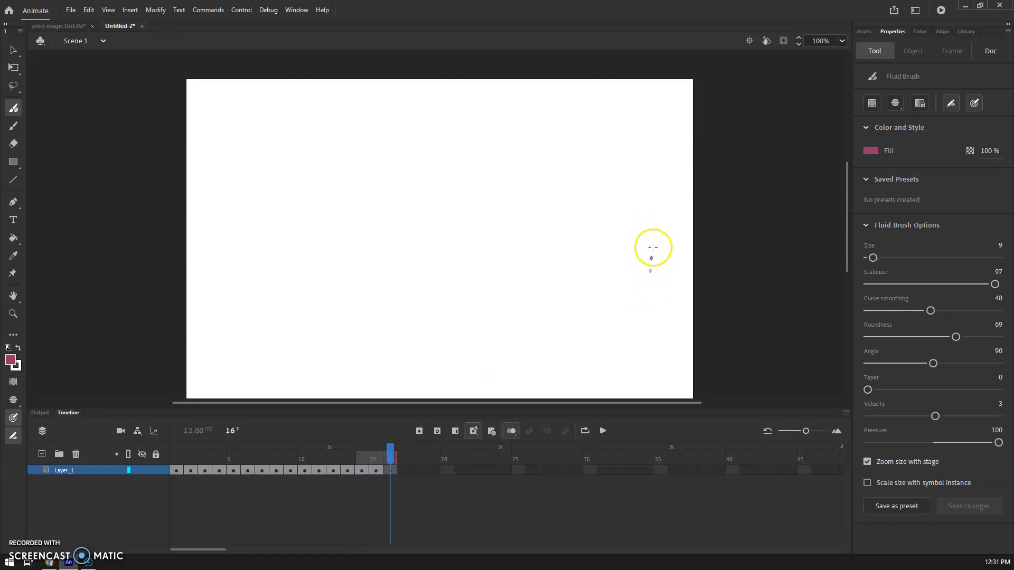
left_click(651, 251)
key("F7")
left_click(653, 243)
left_click(664, 284)
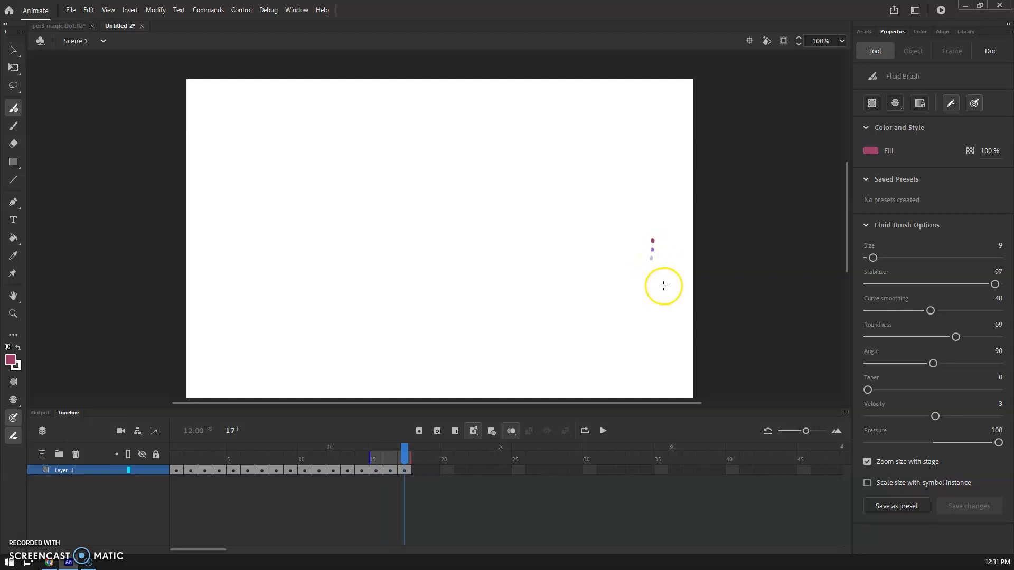
Step back and forth through frames 1 to 17 to examine the dot's spacing and path
left_click(404, 454)
key("comma")
key("comma")
key("comma")
key("comma")
key("comma")
key("comma")
key("comma")
key("comma")
key("comma")
key("comma")
key("comma")
key("comma")
key("comma")
key("comma")
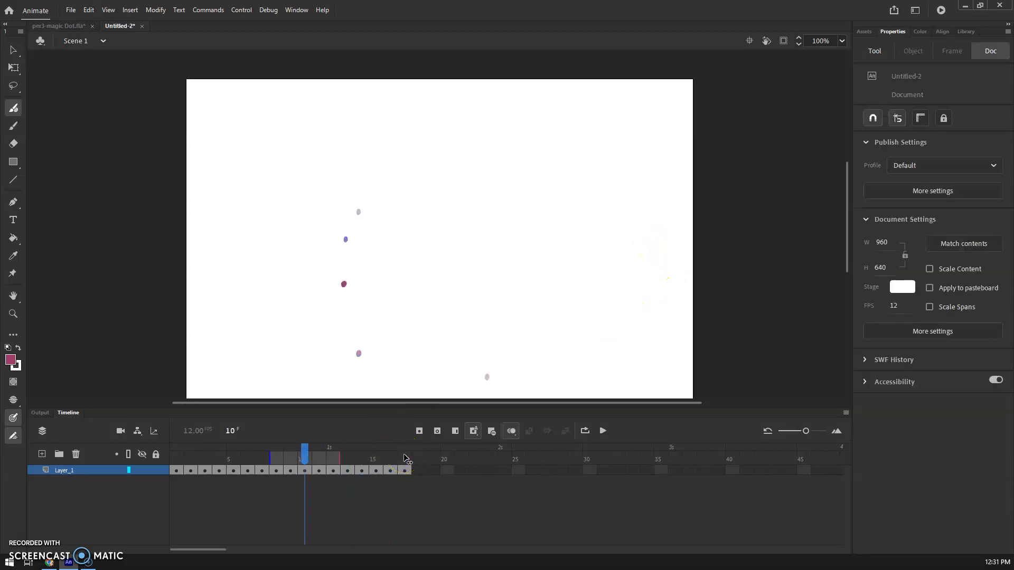
key("period")
key("period")
key("period")
key("period")
key("period")
key("period")
key("period")
key("period")
key("period")
key("period")
key("period")
key("period")
key("comma")
key("comma")
key("comma")
key("comma")
key("comma")
key("comma")
key("comma")
key("comma")
key("comma")
key("comma")
key("comma")
key("period")
key("period")
key("period")
key("period")
key("period")
key("period")
key("period")
key("period")
key("period")
key("period")
key("period")
key("comma")
key("comma")
key("comma")
key("comma")
key("comma")
key("comma")
key("comma")
key("comma")
key("comma")
key("comma")
key("comma")
key("comma")
key("comma")
key("comma")
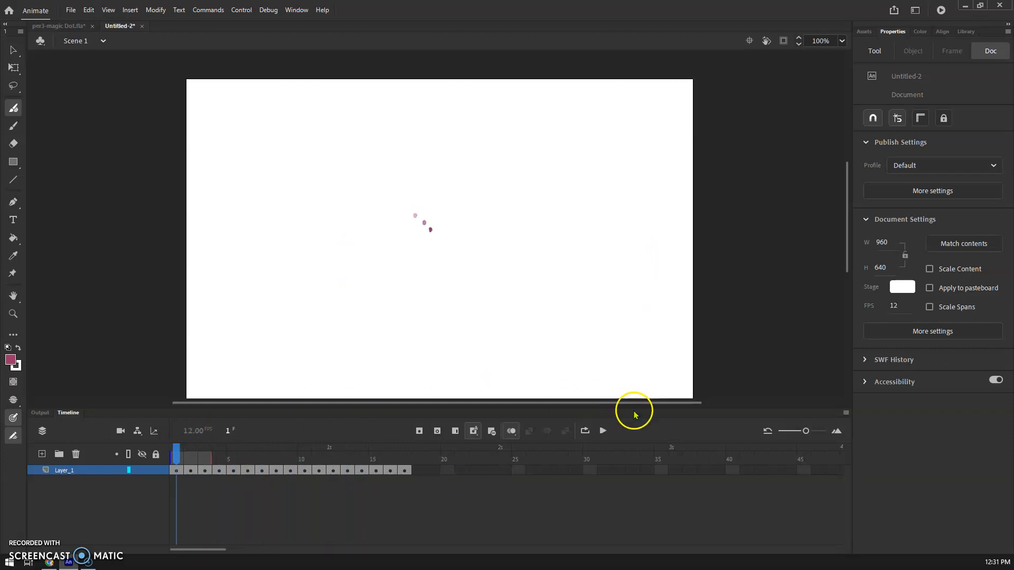
Play the animation on the timeline and preview it as a test movie, closing the preview when done
left_click(603, 432)
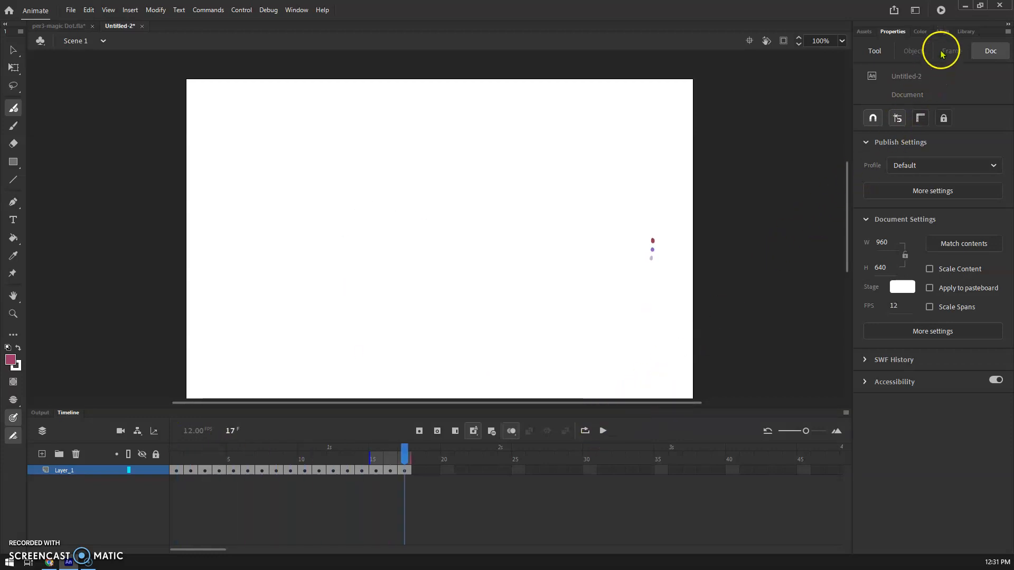
left_click(941, 11)
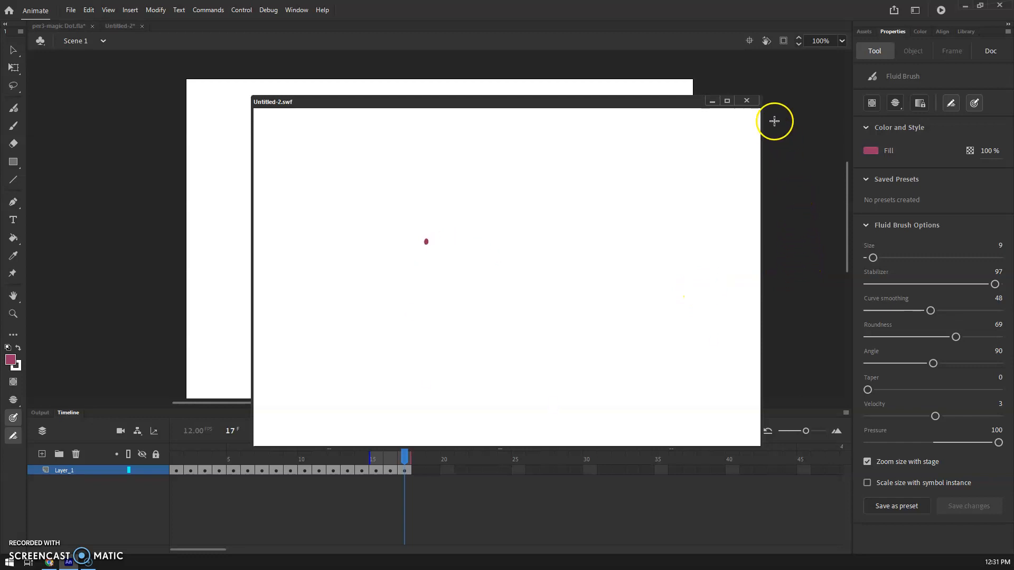
left_click(746, 101)
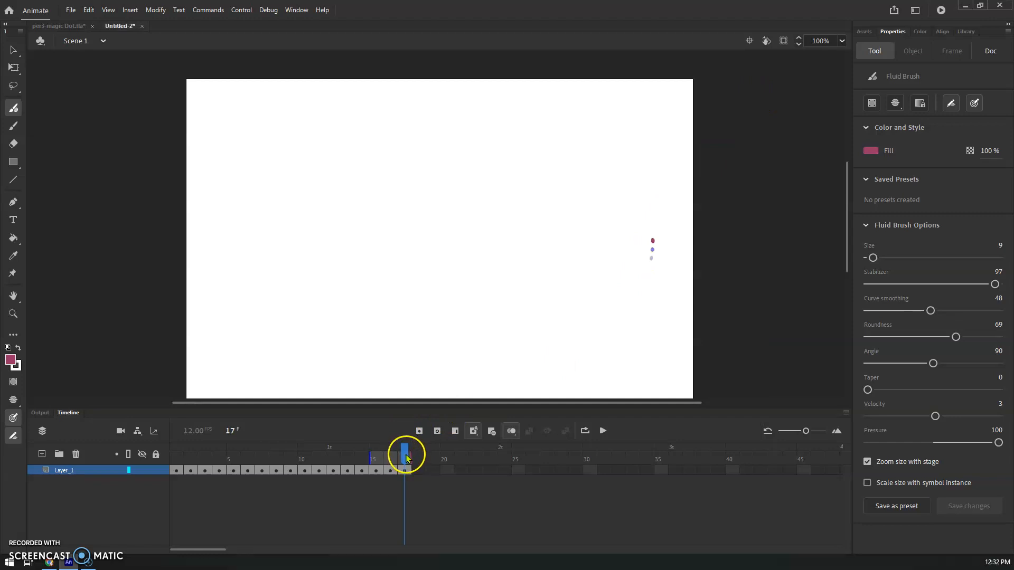
Add blank keyframes 18 through 20, painting a curved streak in each to sweep the dot leftward over an arch toward the stage centre
left_click(413, 455)
key("F7")
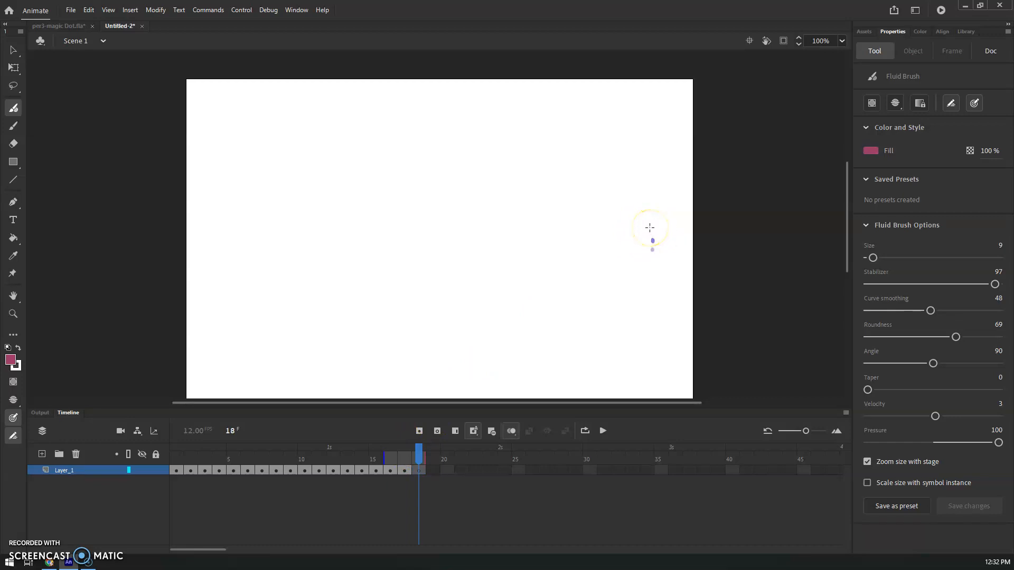
key("F7")
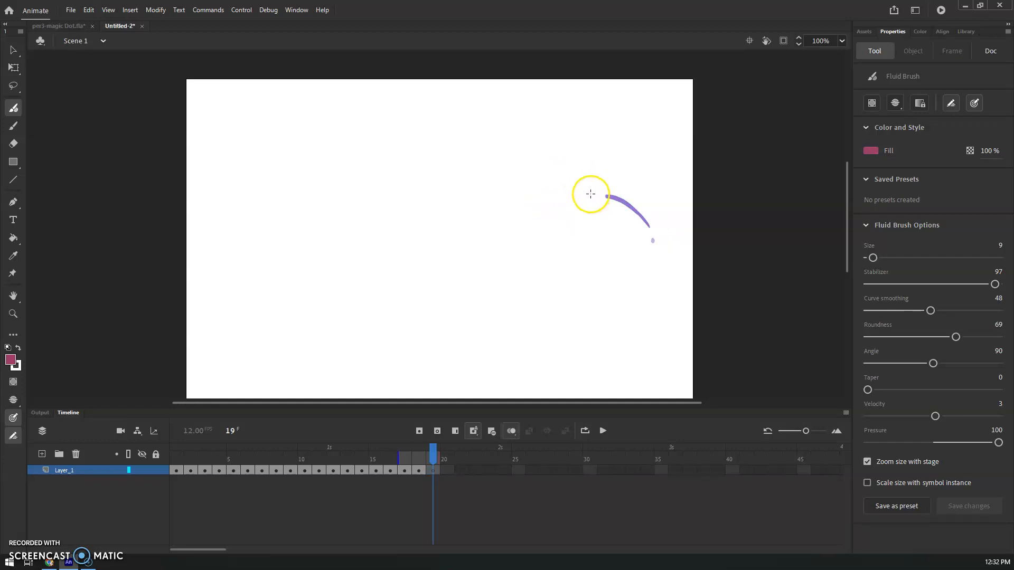
mouse_move(590, 194)
left_mouse_down()
mouse_move(533, 199)
mouse_move(496, 215)
left_mouse_up()
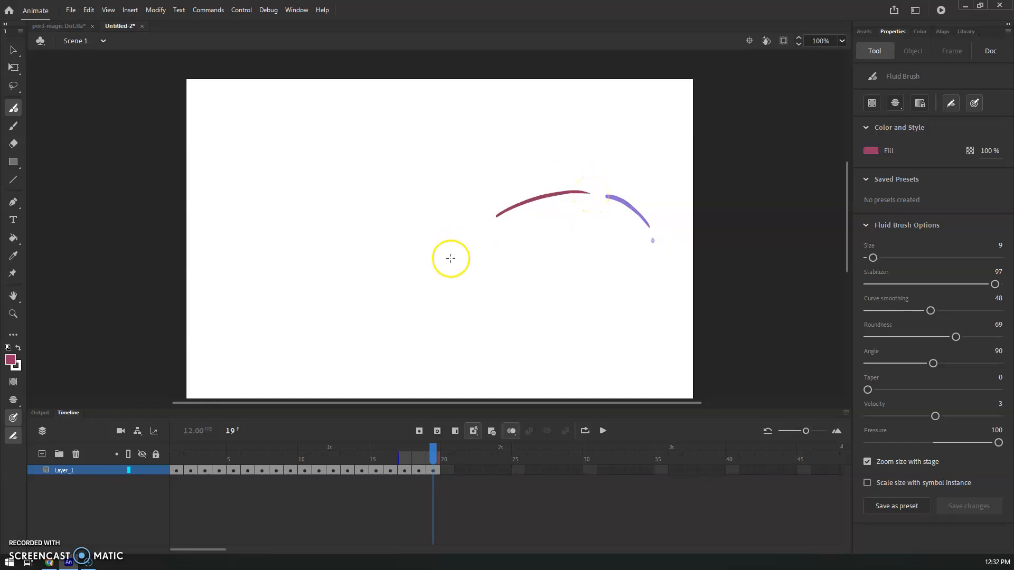
key("F7")
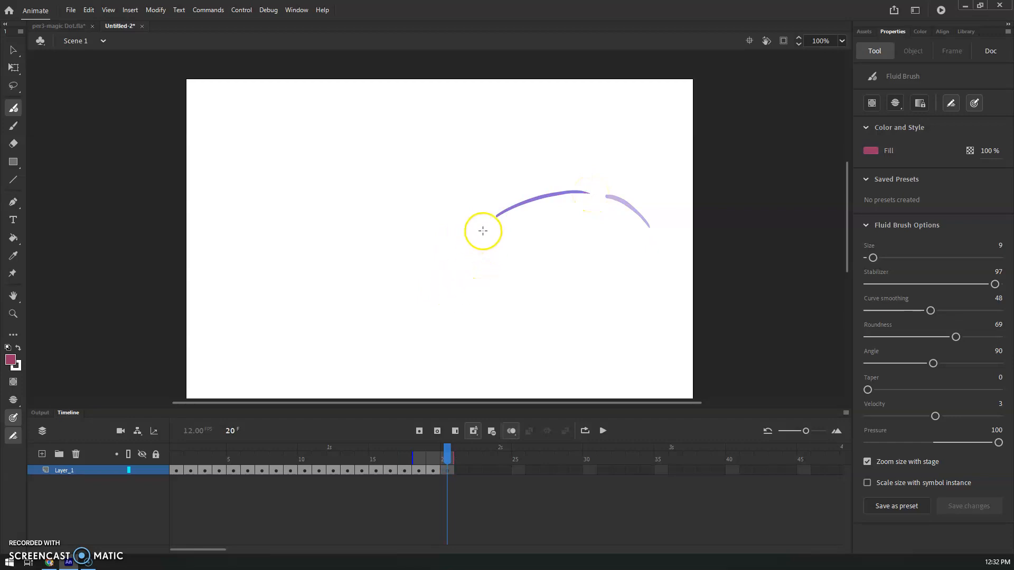
left_click_drag(478, 232, 413, 271)
Add blank keyframes for frames 21 through 26, painting single dots that climb toward the stage's upper left, and play the animation
key("F7")
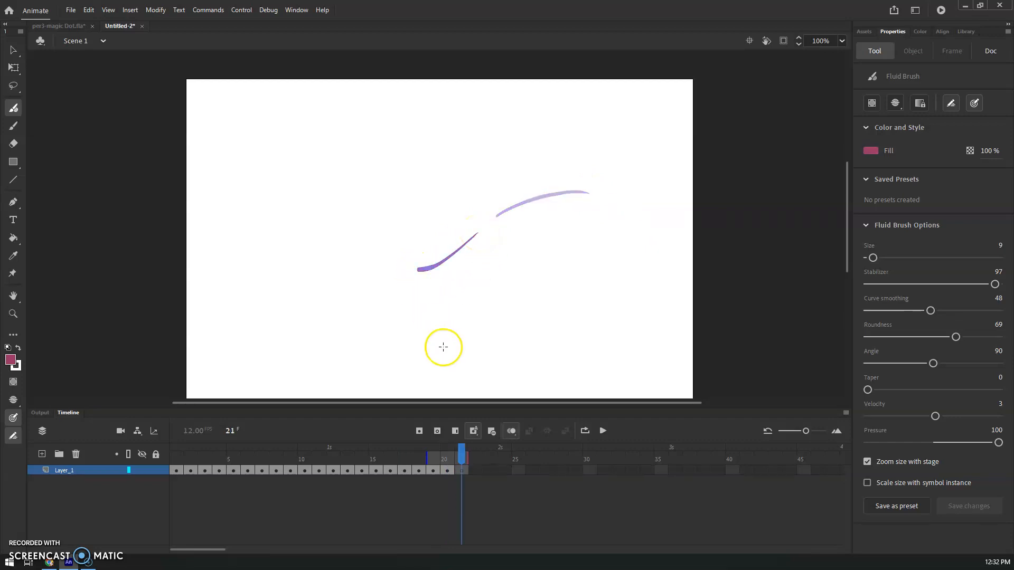
left_click(391, 269)
key("F7")
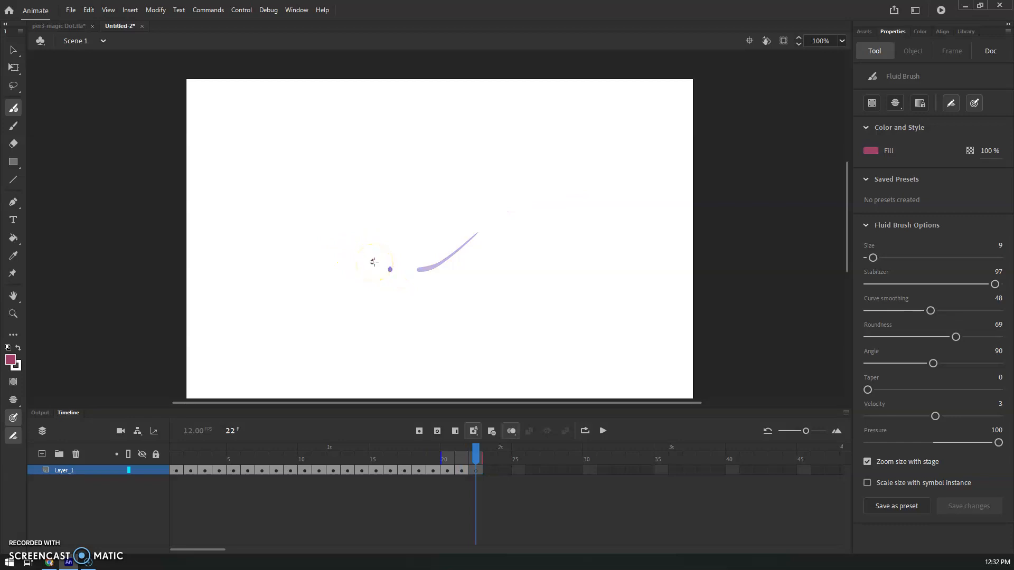
left_click(373, 261)
key("F7")
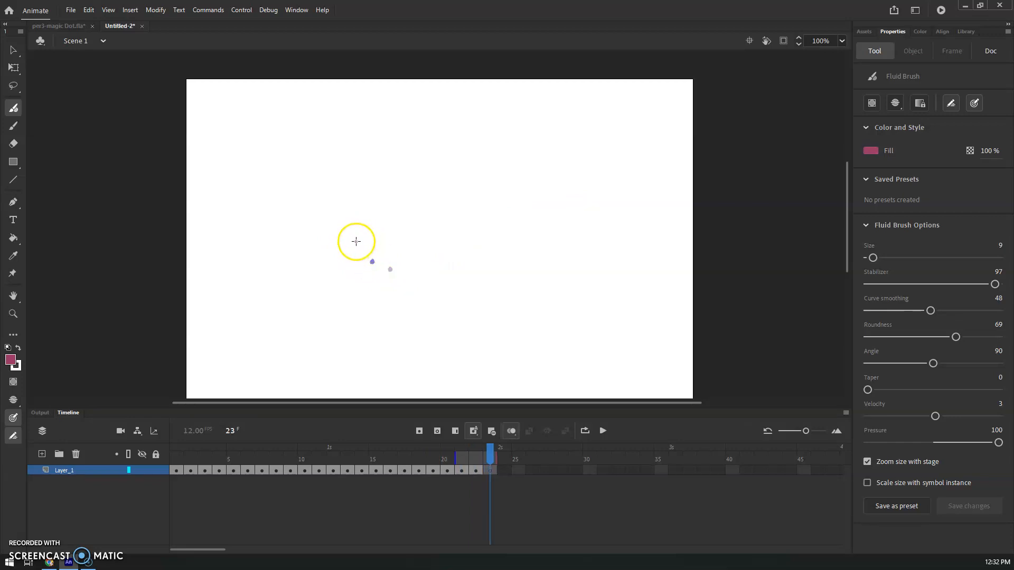
left_click(357, 241)
key("F7")
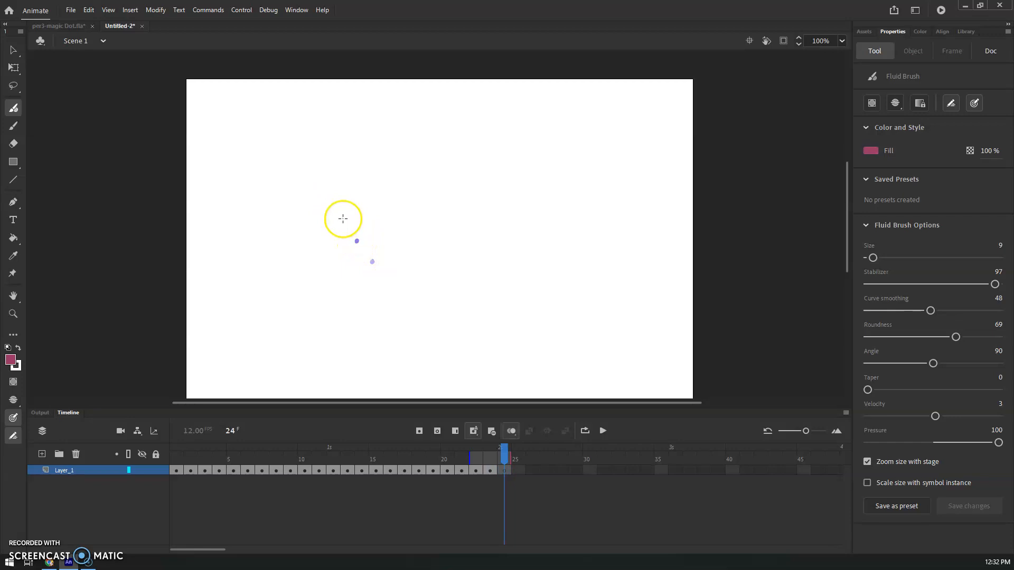
key("F7")
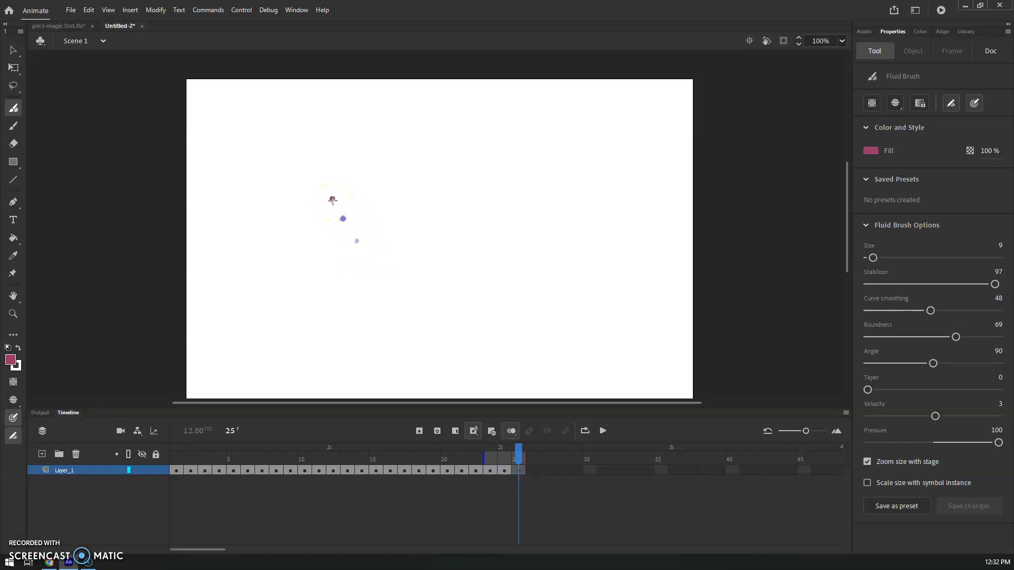
left_click(332, 200)
key("F7")
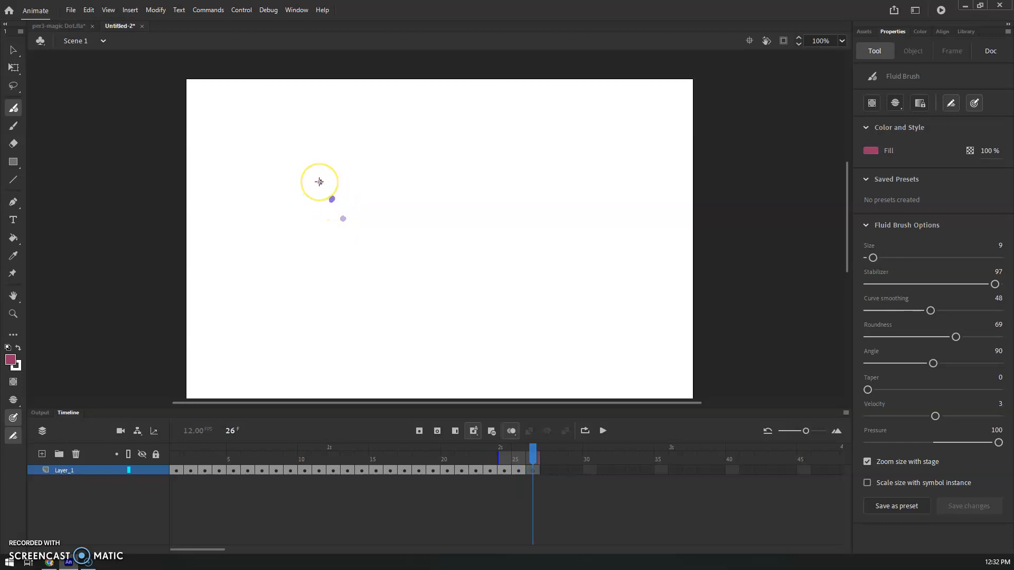
left_click(319, 181)
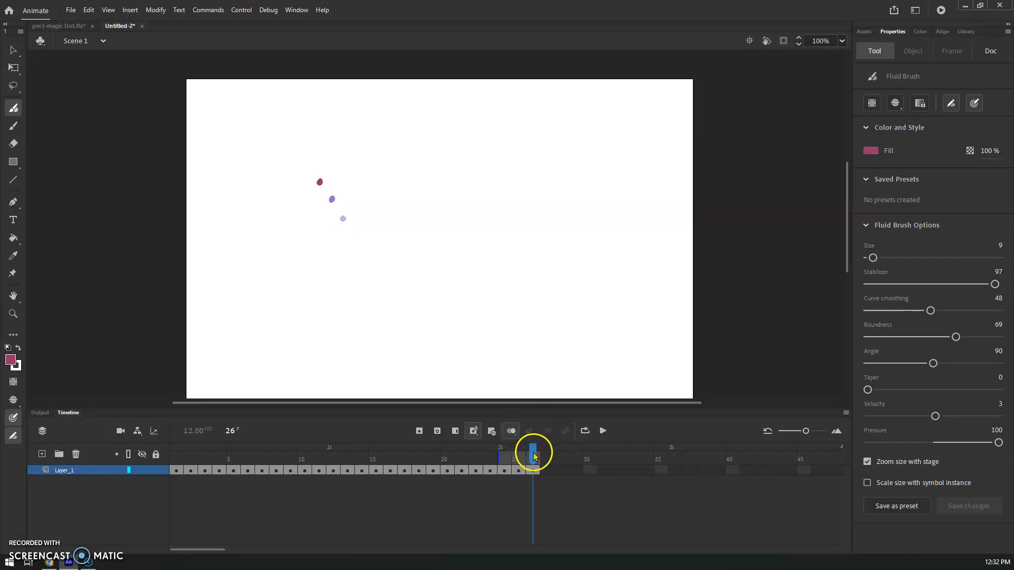
left_click(604, 431)
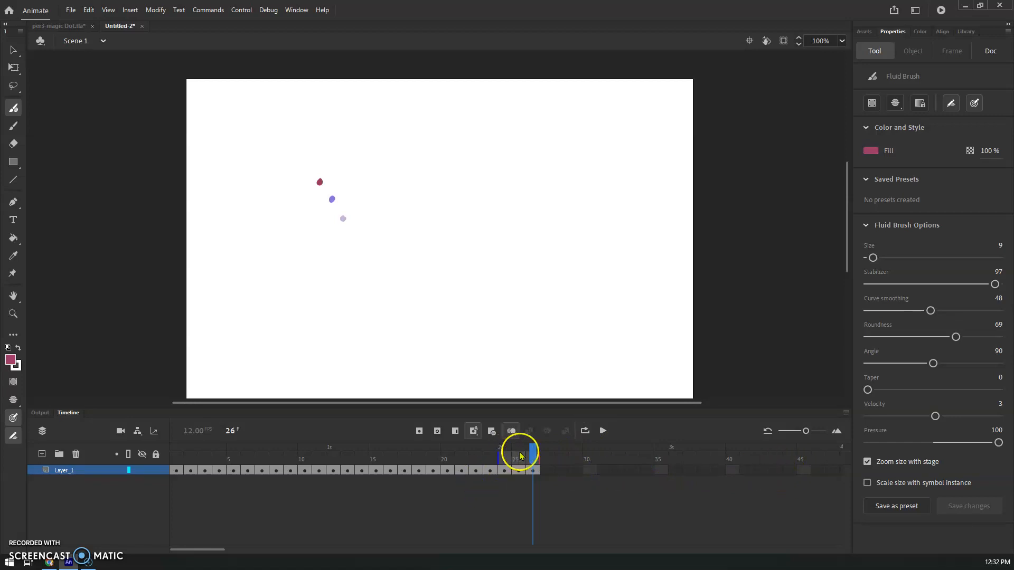
Return to frame 1, add a new layer above Layer_1 and set the fill color to blue
left_click_drag(531, 458, 175, 469)
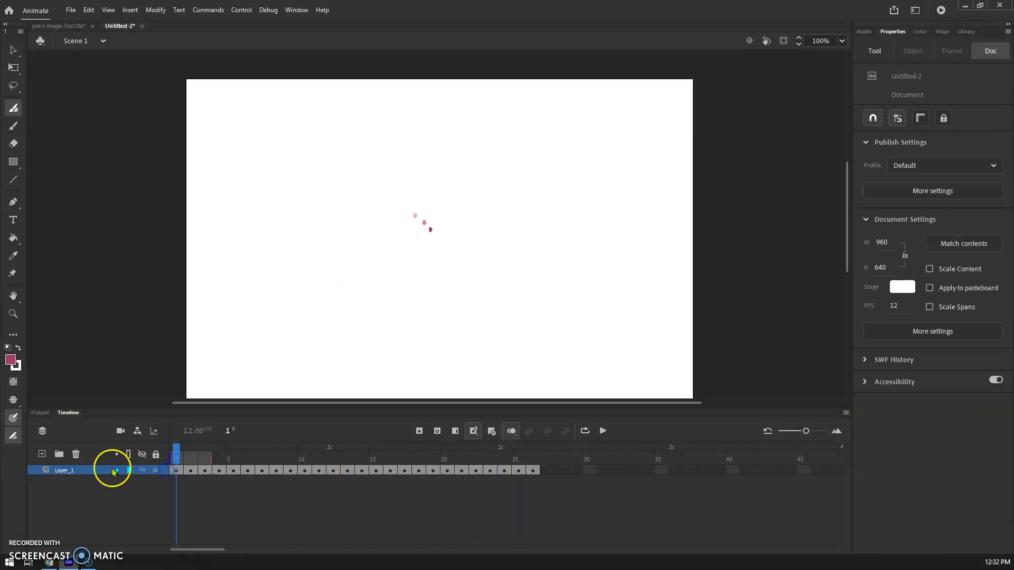
left_click(41, 455)
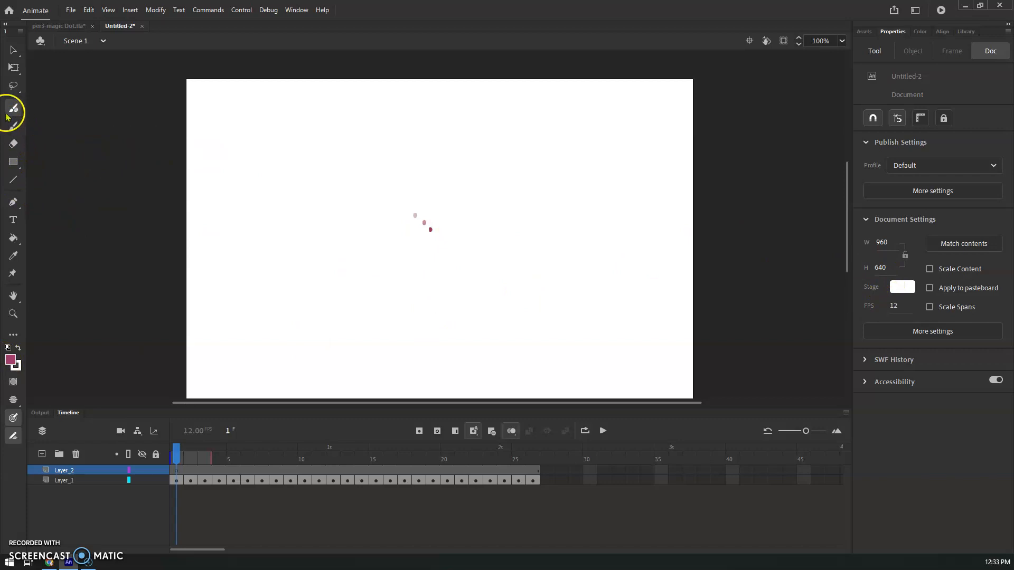
left_click(12, 361)
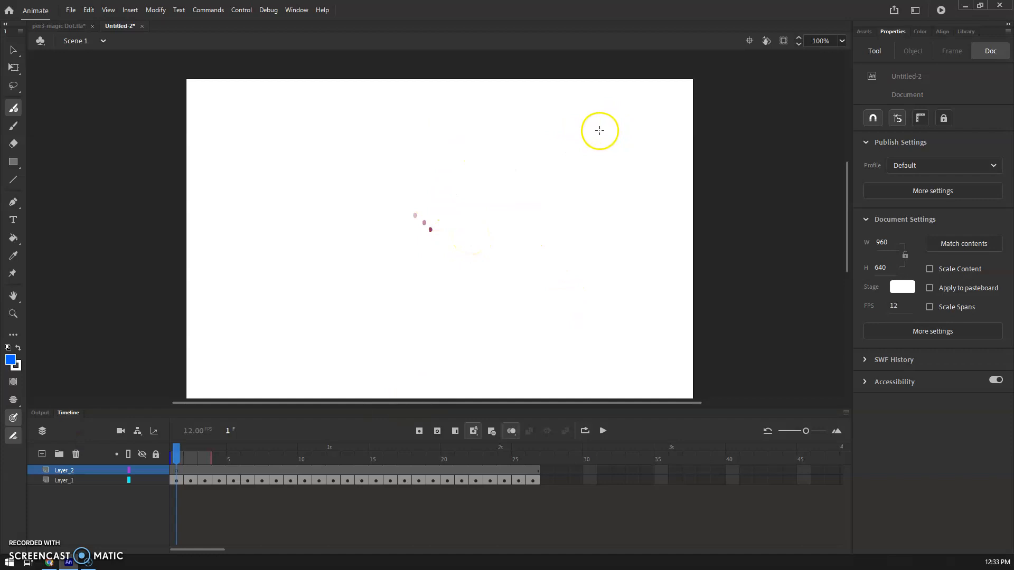
Paint a blue dot near the stage's upper right in frame 1 of Layer_2, raising the Fluid Brush size to 20
left_click(552, 121)
key("]")
key("]")
key("]")
key("]")
key("]")
key("]")
key("]")
key("]")
key("]")
key("]")
key("]")
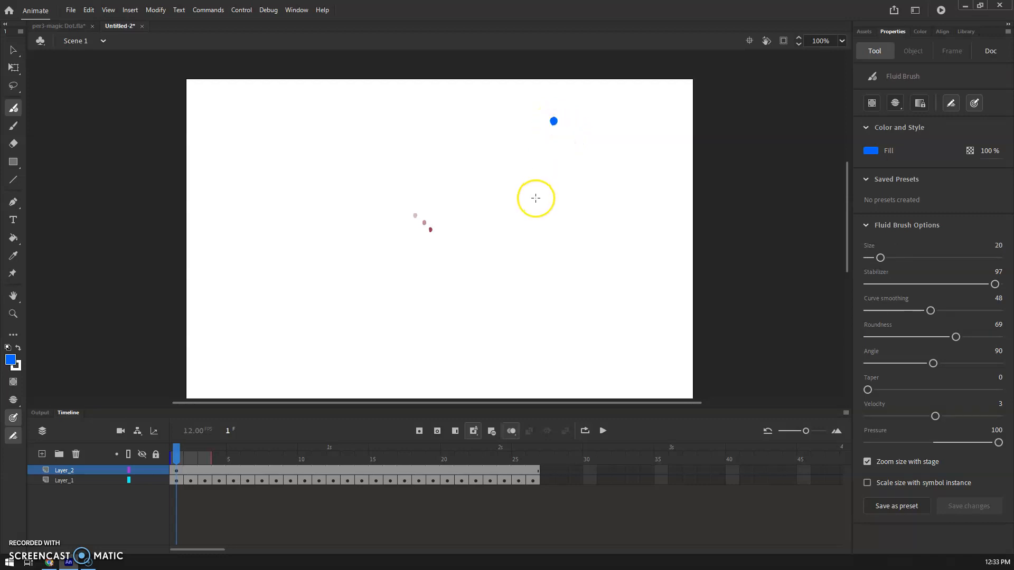
Add blank keyframes 2 through 6 on Layer_2, painting one blue dot in each so it drops almost straight down toward the stage's lower edge
key("F7")
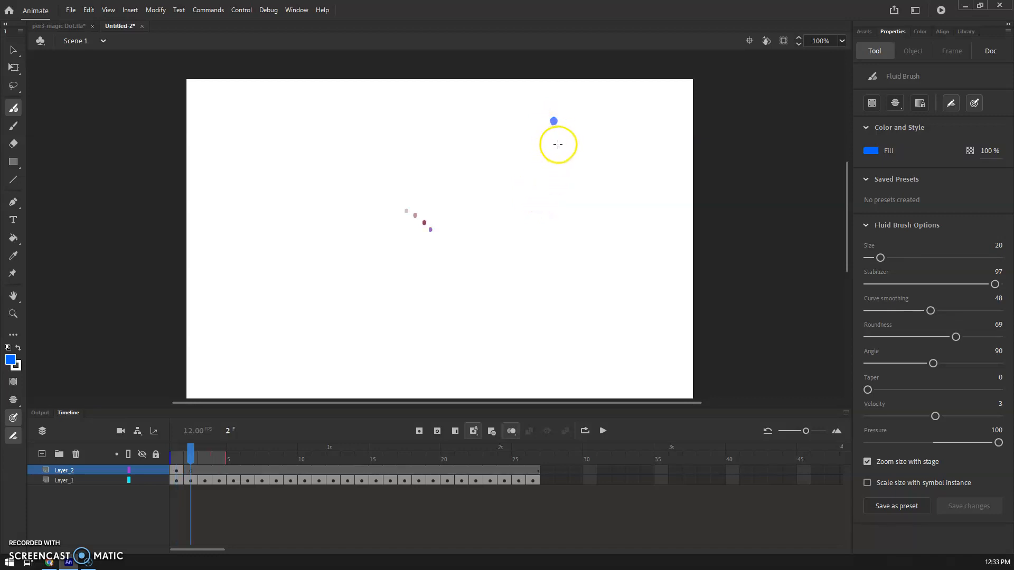
left_click(557, 144)
key("F7")
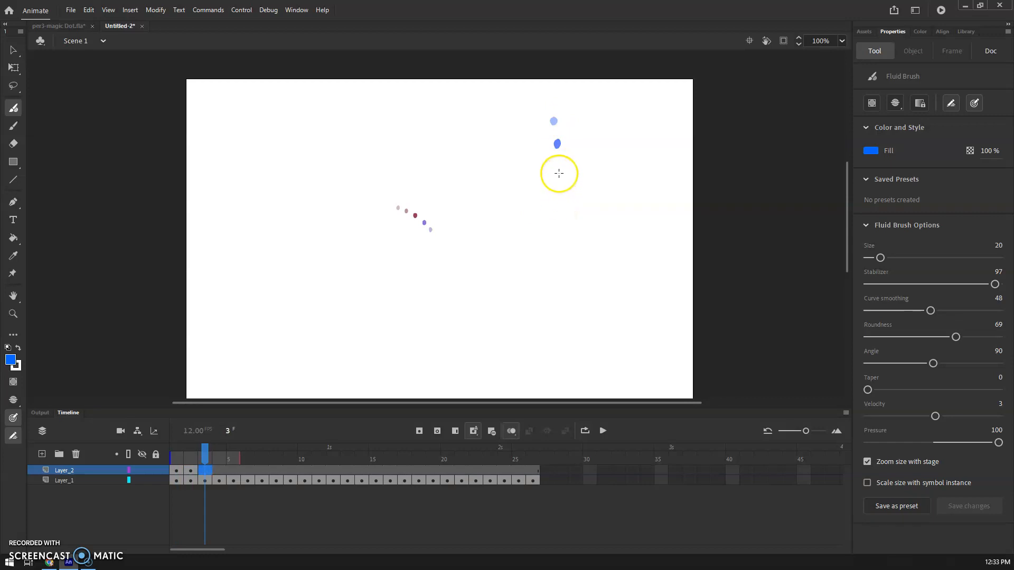
left_click(559, 174)
key("F7")
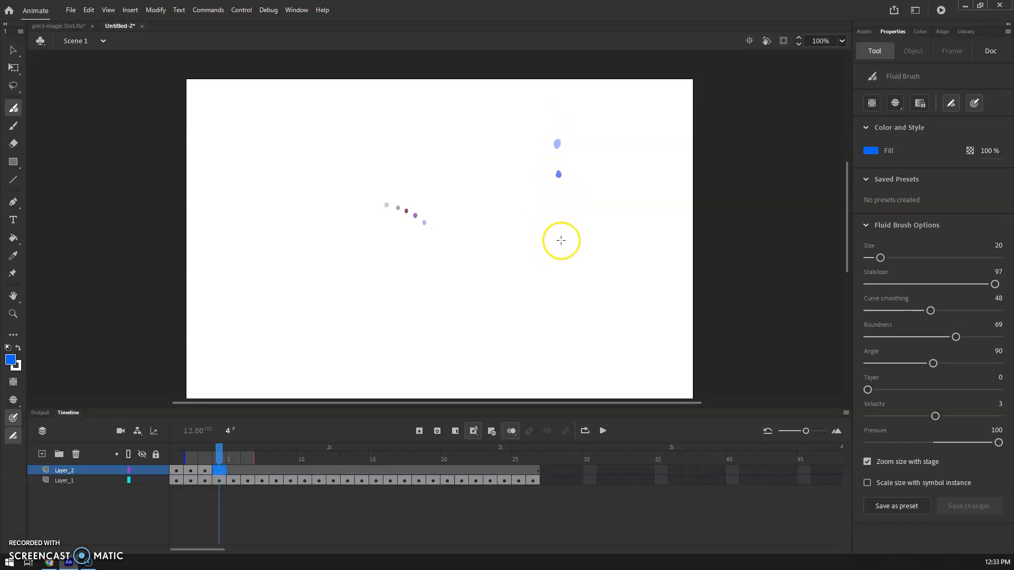
left_click(561, 242)
key("F7")
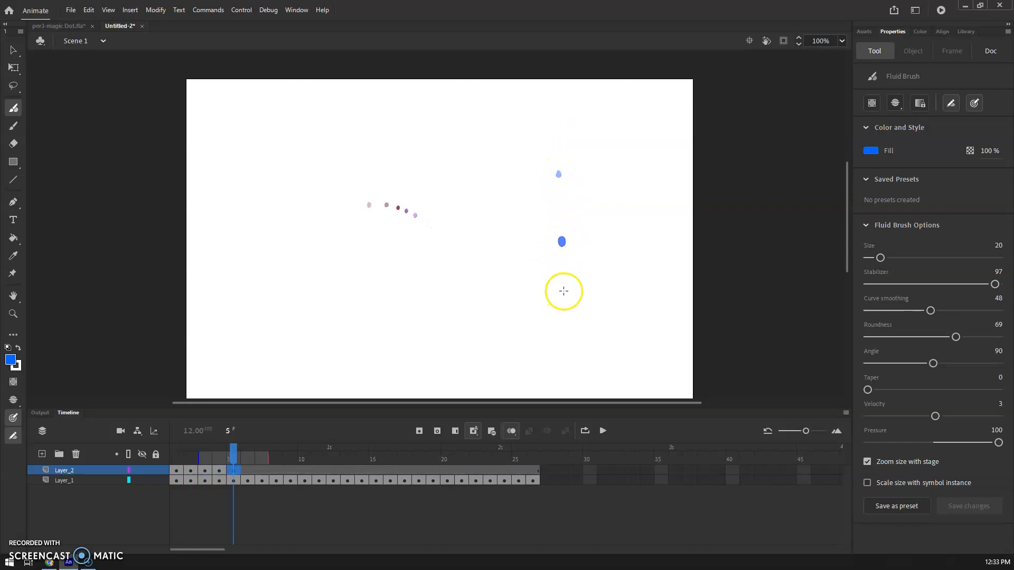
left_click(564, 300)
key("F7")
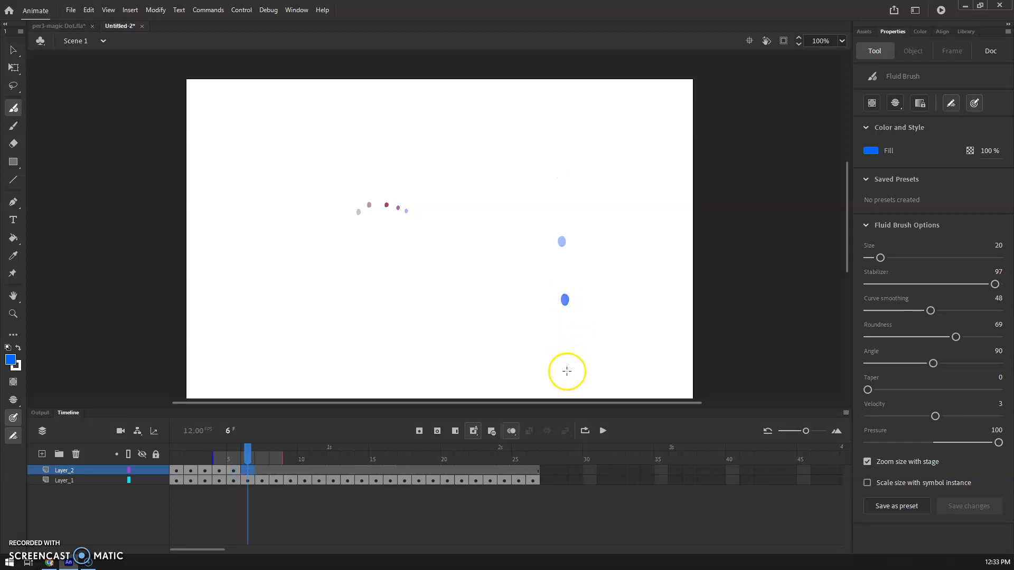
left_click(569, 361)
Add blank keyframes 7 through 10 on Layer_2, painting blue dots that curve left and climb back up, and return to frame 1 with Layer_1 hidden
key("F7")
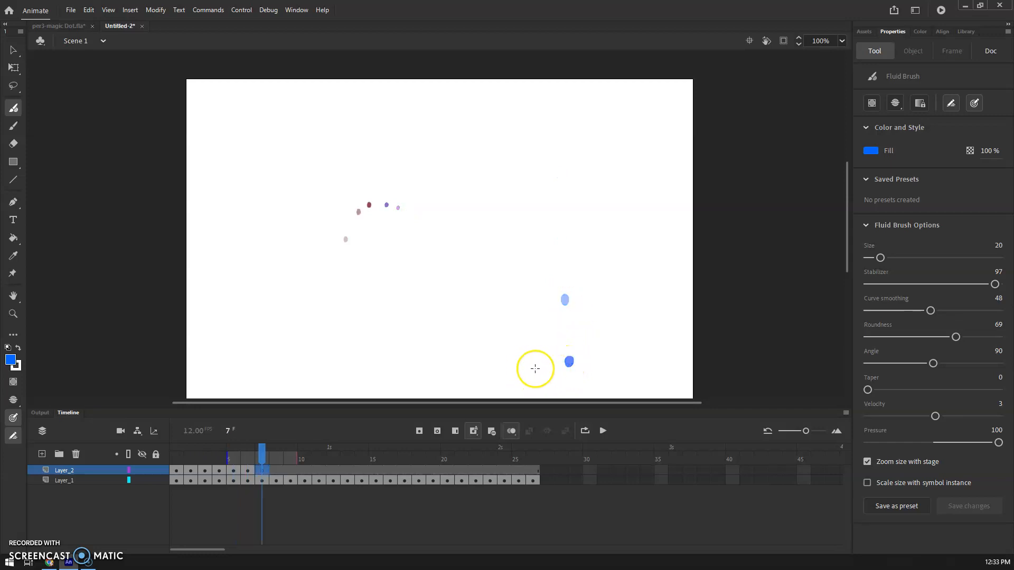
left_click(540, 353)
key("F7")
left_click(510, 320)
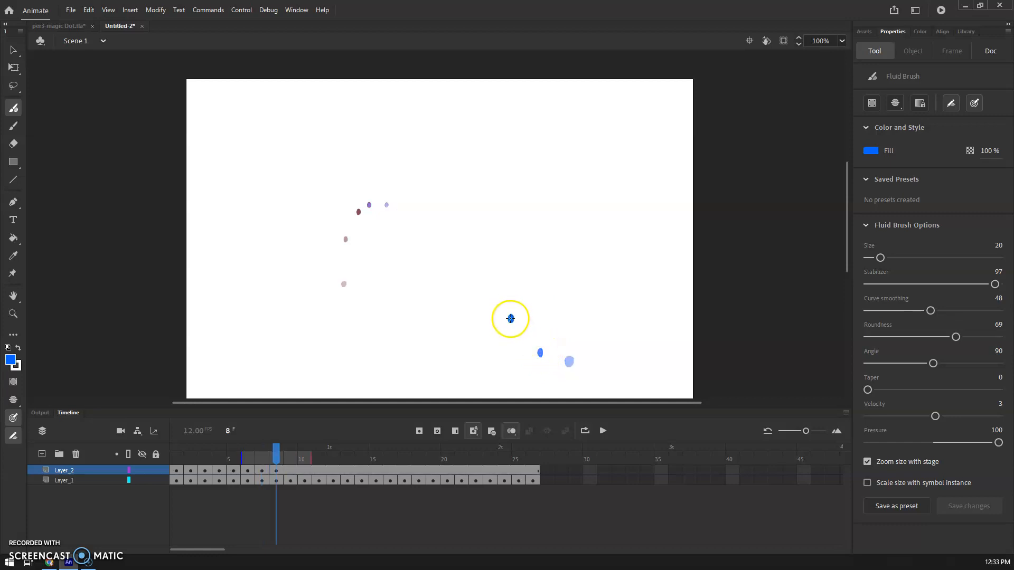
key("F7")
left_click(503, 265)
key("F7")
left_click(517, 241)
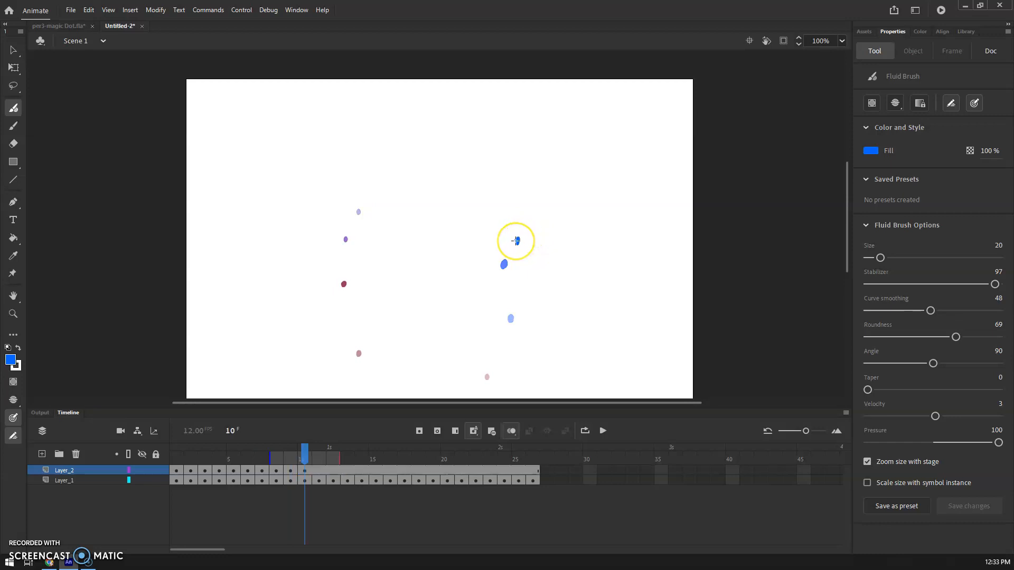
left_click_drag(305, 453, 174, 460)
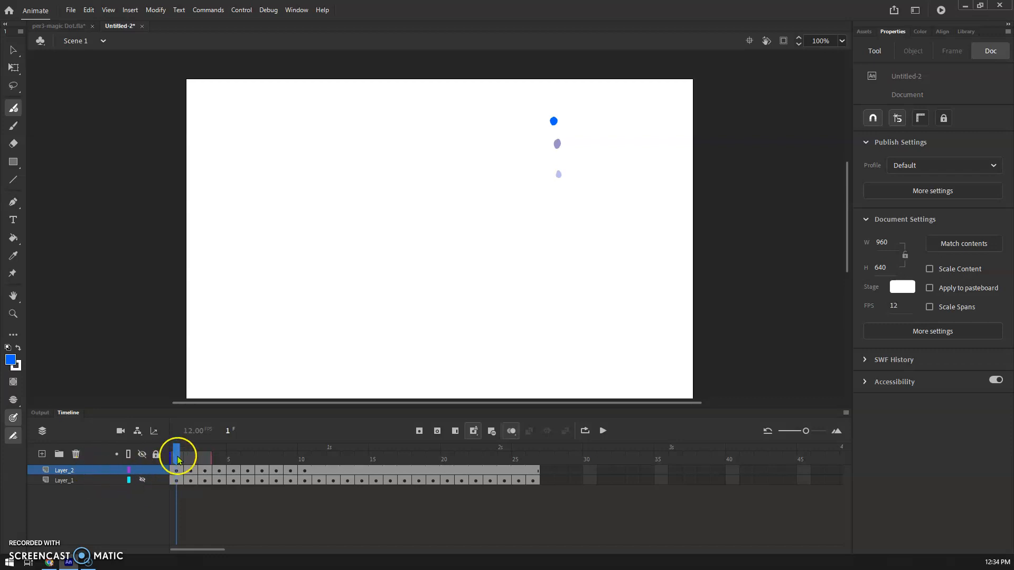
Review the finished per3-magic Dot.fla example by scrubbing back to frame 1, hiding and reshowing its Lines layer along the way
left_click(64, 25)
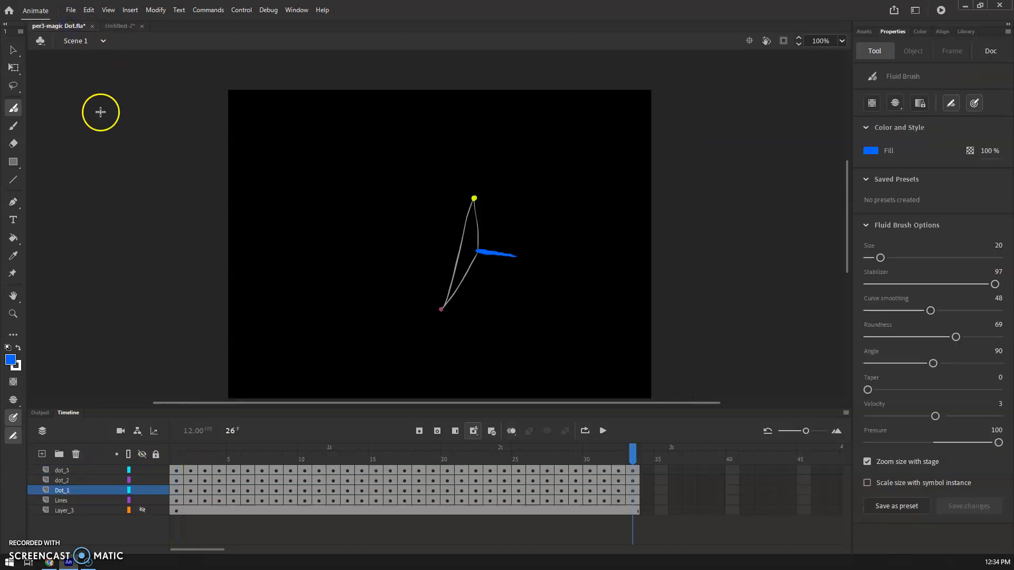
left_click(634, 457)
left_click_drag(634, 456, 430, 460)
left_click(142, 500)
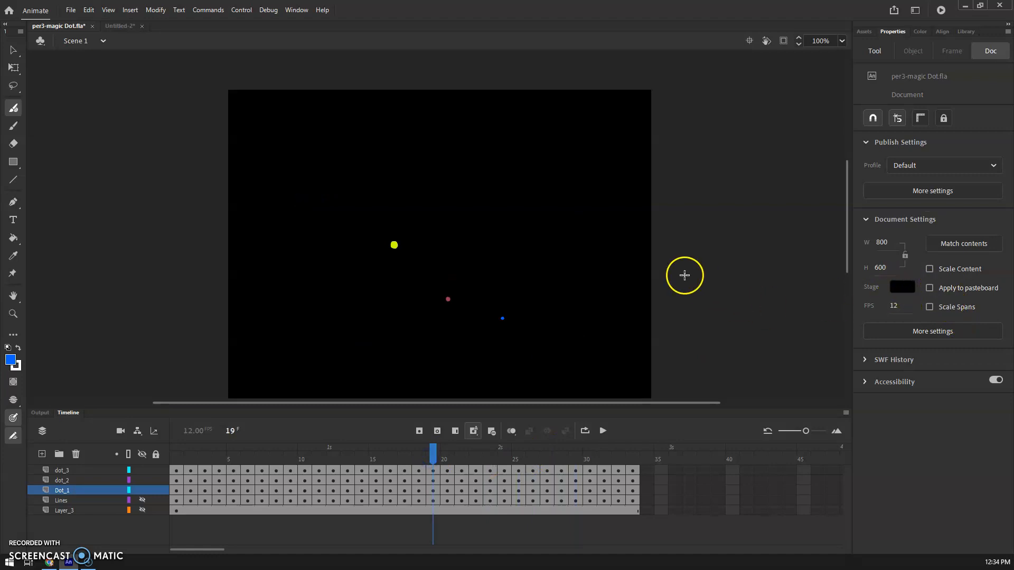
left_click_drag(431, 458, 175, 459)
left_click(141, 500)
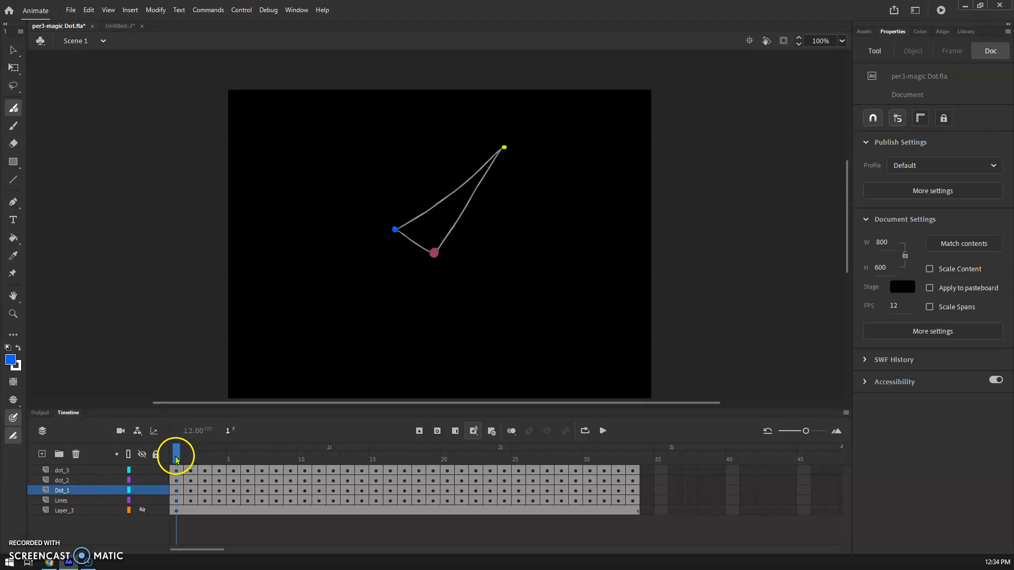
mouse_move(179, 458)
left_mouse_down()
mouse_move(625, 468)
mouse_move(376, 459)
mouse_move(174, 467)
left_mouse_up()
Return to the Untitled-2 document, preview the animation in the animated GIF export settings, and close them without exporting
left_click(125, 26)
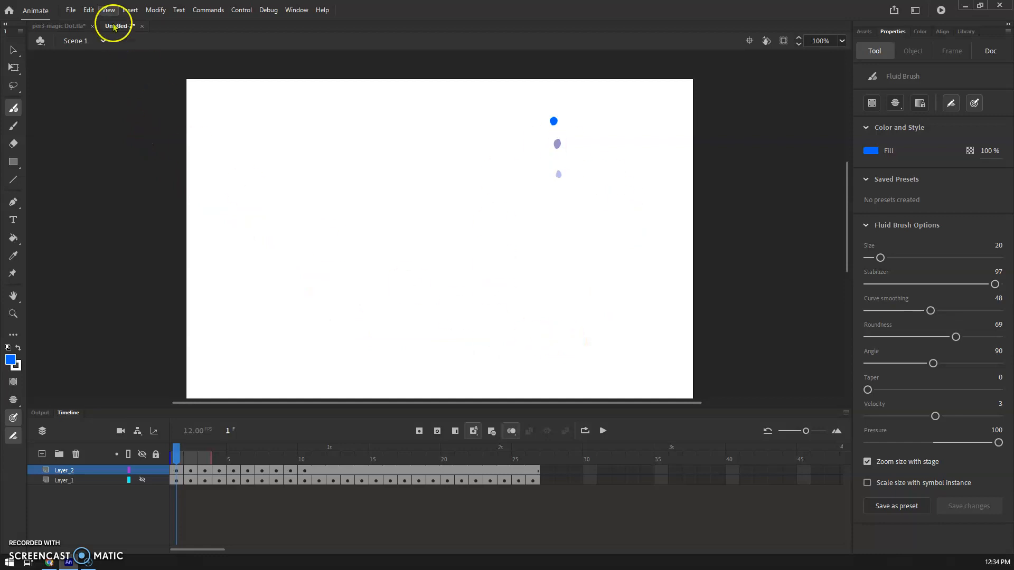
left_click(70, 10)
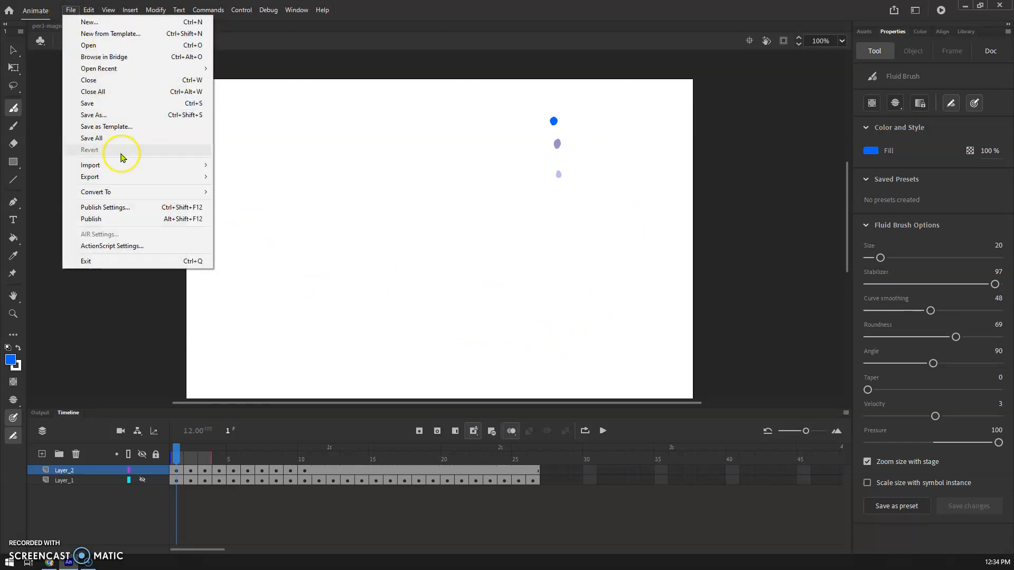
mouse_move(127, 179)
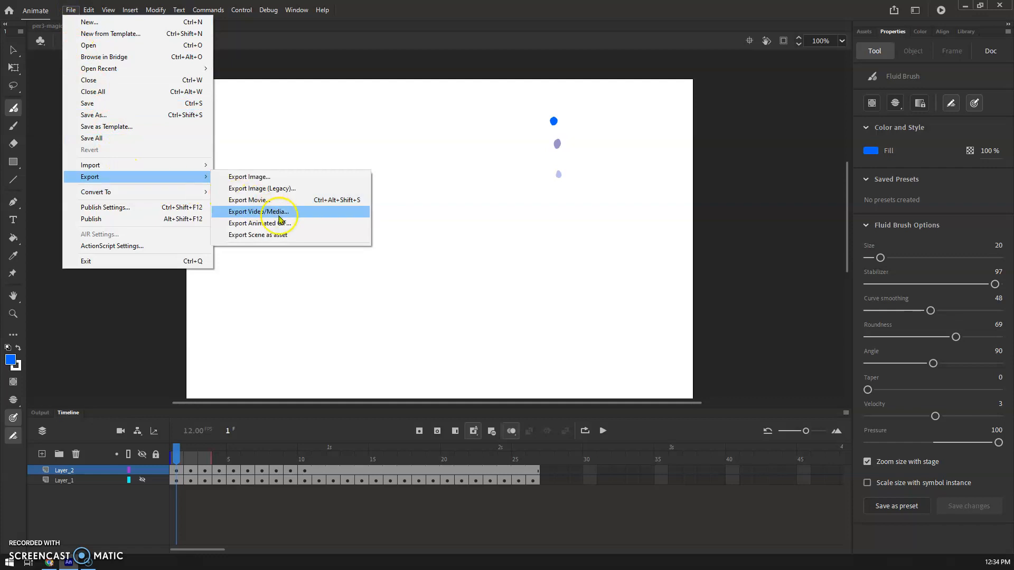
left_click(275, 223)
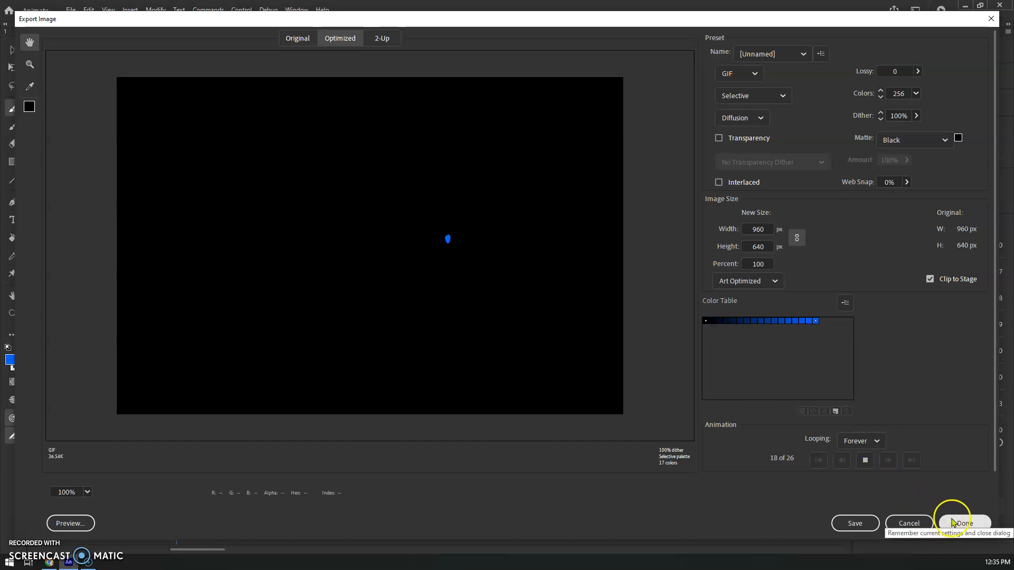
left_click(918, 523)
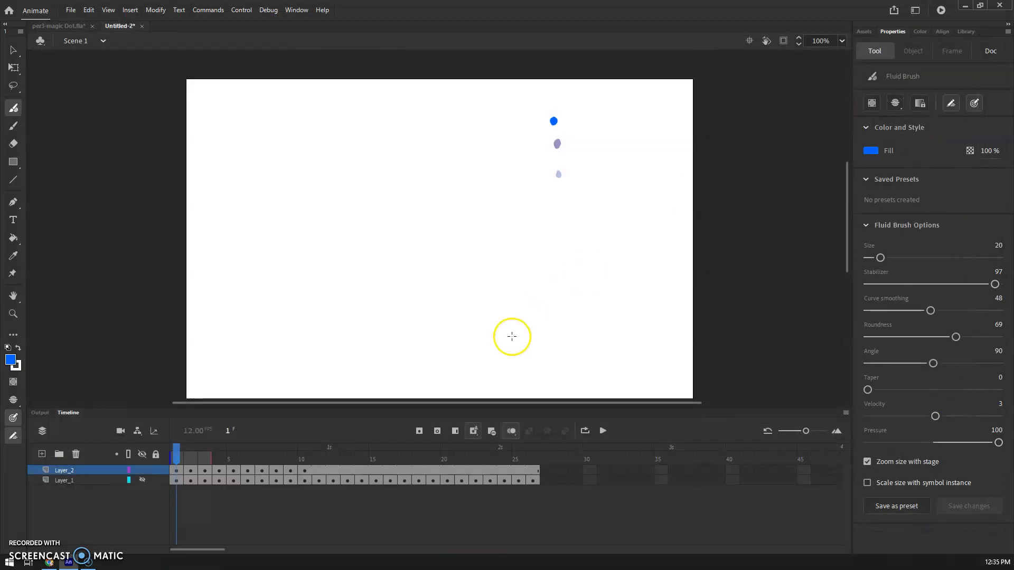